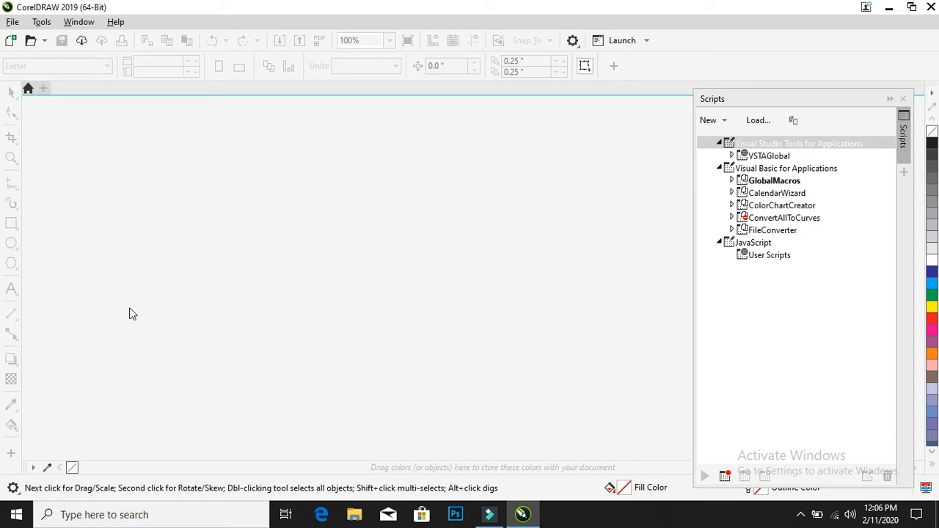
Create a new A4 document in landscape orientation, 11.693 inches wide and 8.268 inches high
{"action": "left_click", "coordinate": [12, 21]}
{"action": "left_click", "coordinate": [37, 43]}
{"action": "left_click", "coordinate": [491, 213]}
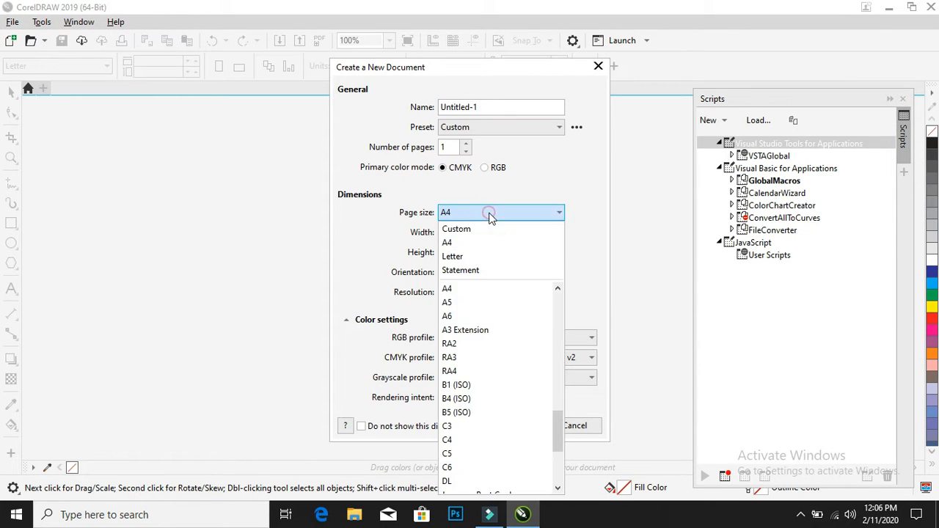
{"action": "left_click", "coordinate": [489, 215]}
{"action": "left_click", "coordinate": [469, 274]}
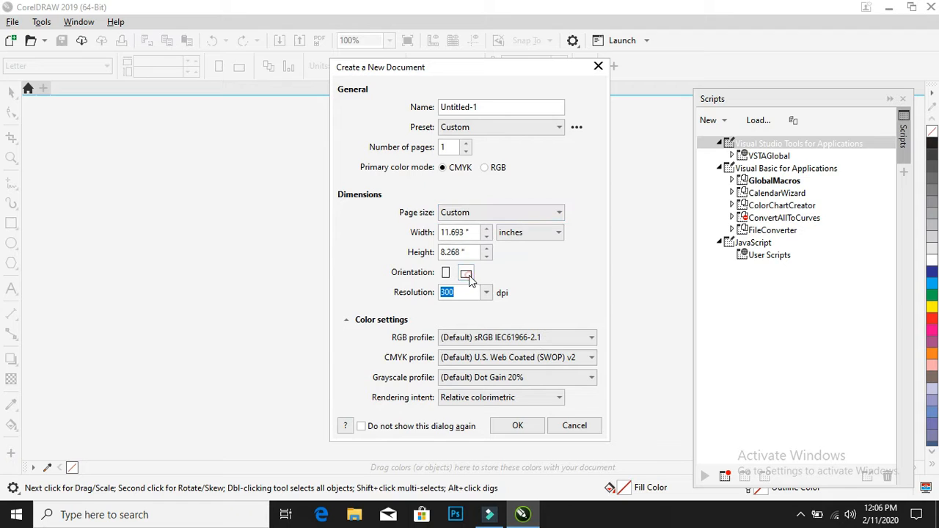
{"action": "left_click", "coordinate": [518, 426]}
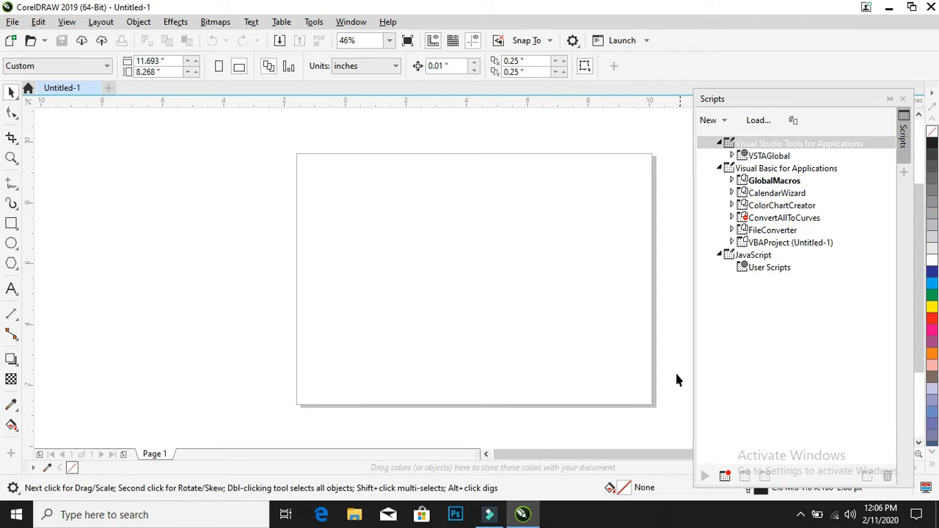
Run the CreateCalendar macro from the Wizard module of the CalendarWizard project
{"action": "double_click", "coordinate": [770, 194]}
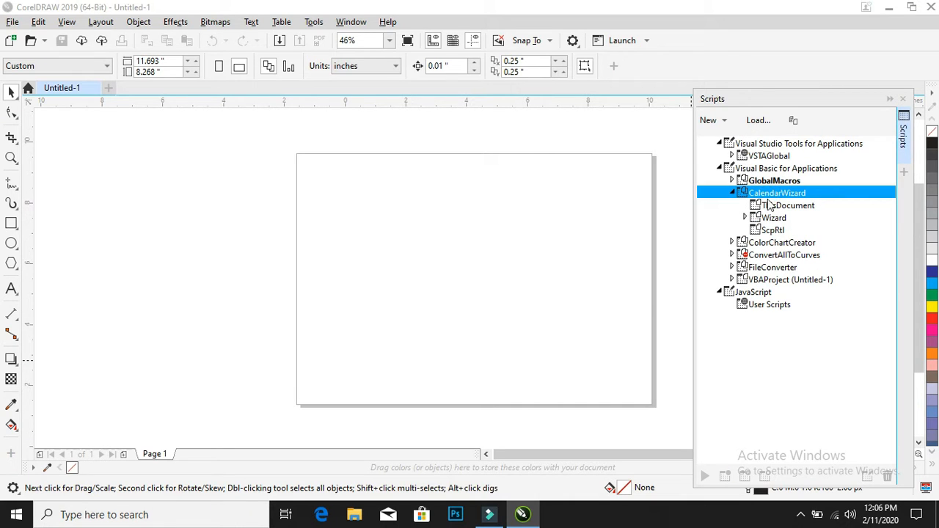
{"action": "double_click", "coordinate": [748, 219]}
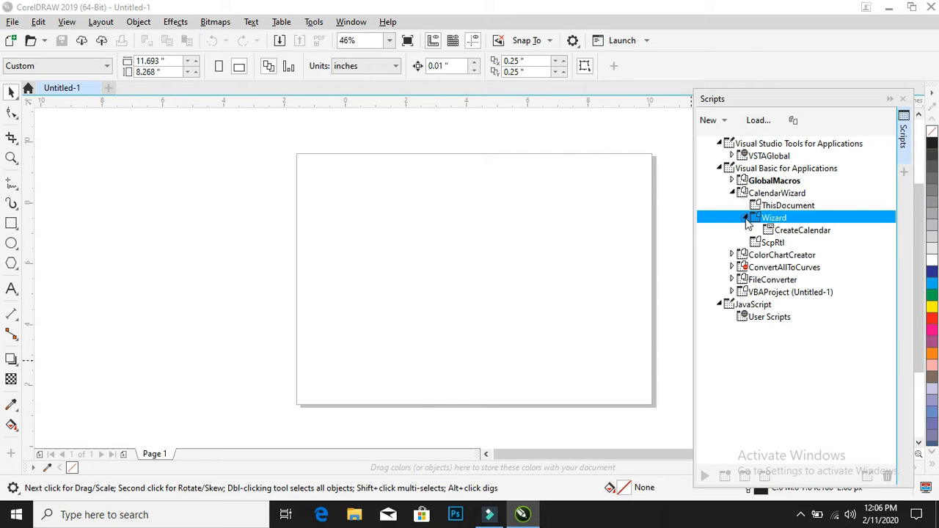
{"action": "left_click", "coordinate": [801, 230]}
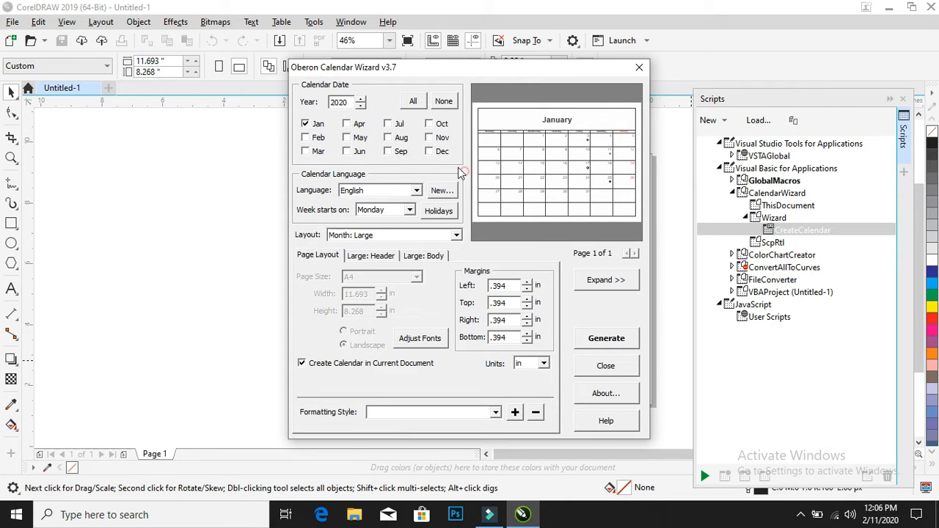
Try the calendar layouts Year: Image + 12 Small [Left/Bottom] and Year: Image + 12 Small [Bottom]
{"action": "left_click", "coordinate": [395, 235]}
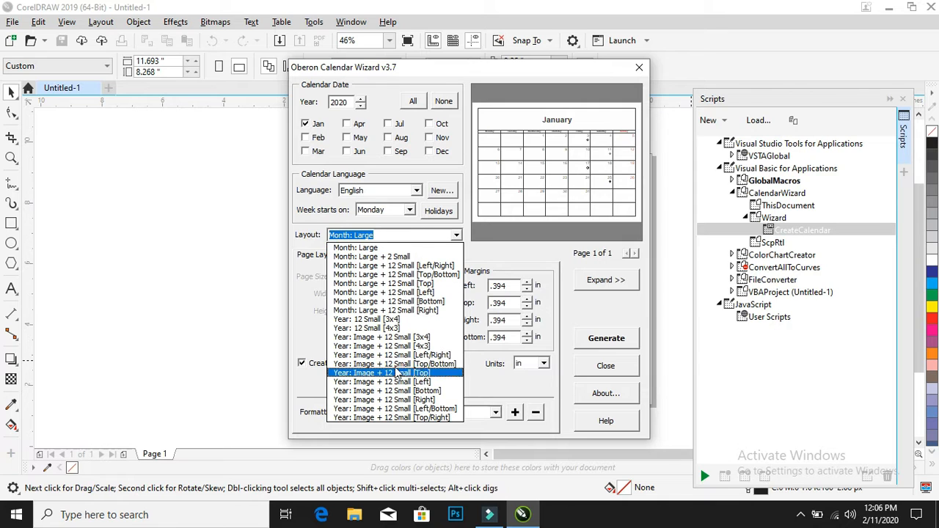
{"action": "left_click", "coordinate": [404, 408]}
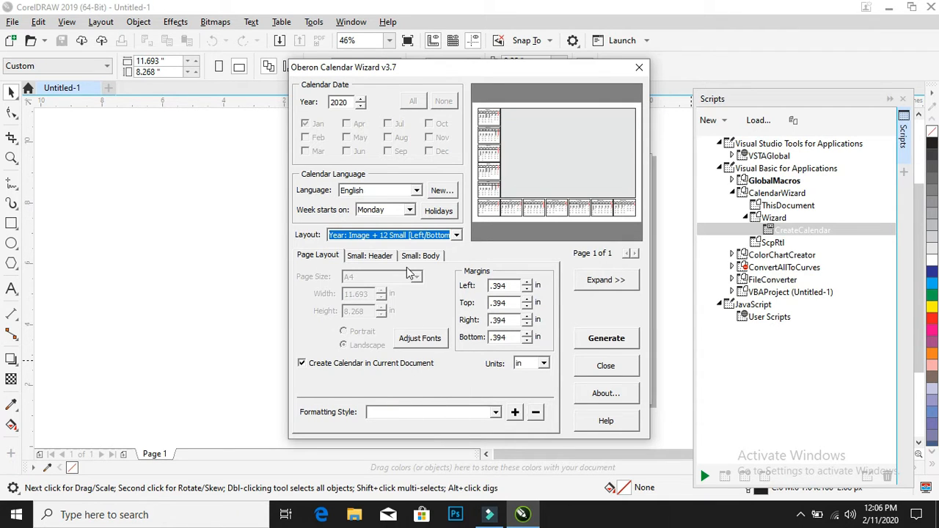
{"action": "left_click", "coordinate": [410, 236]}
{"action": "left_click", "coordinate": [414, 391]}
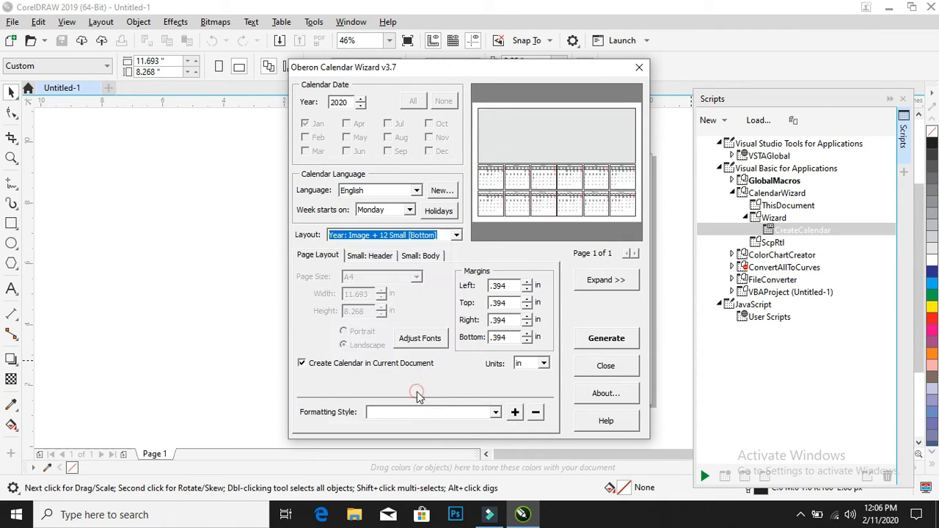
Set the calendar layout to Year: Image + 12 Small [Left] and expand the wizard's preview
{"action": "left_click", "coordinate": [419, 239]}
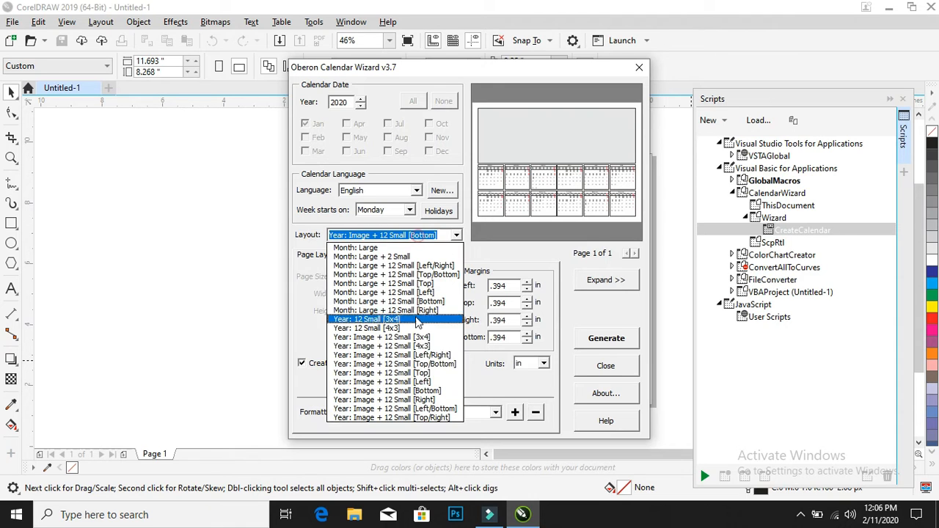
{"action": "left_click", "coordinate": [415, 380]}
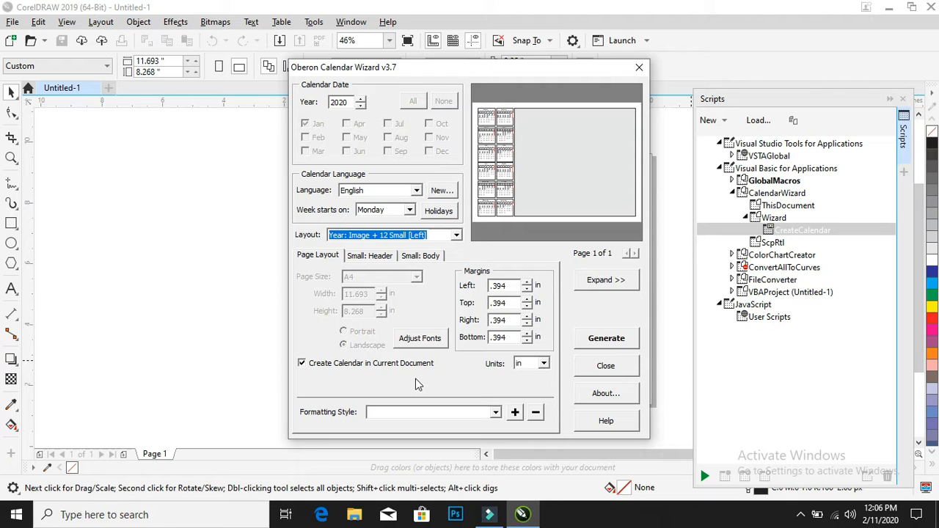
{"action": "left_click", "coordinate": [609, 282]}
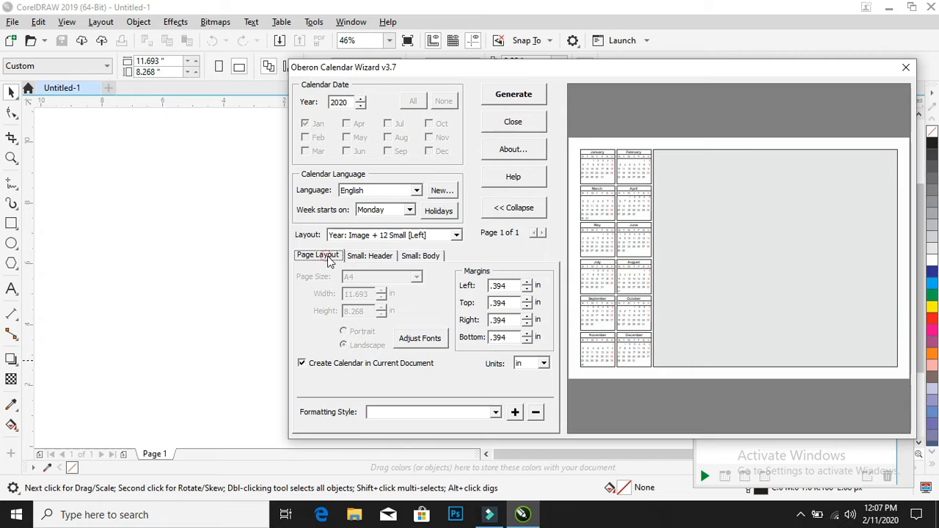
Set the small calendars' month title font to Arial Black at 9 pt
{"action": "left_click", "coordinate": [377, 260]}
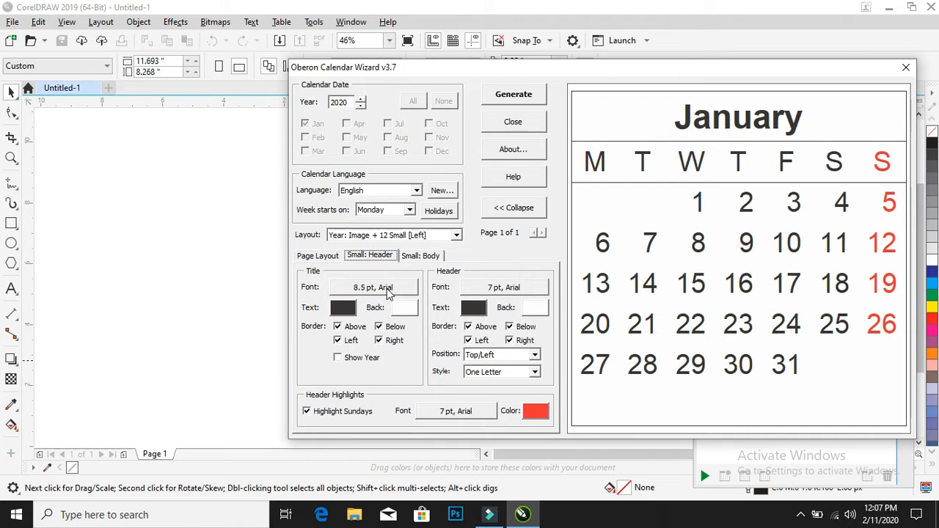
{"action": "left_click", "coordinate": [388, 288]}
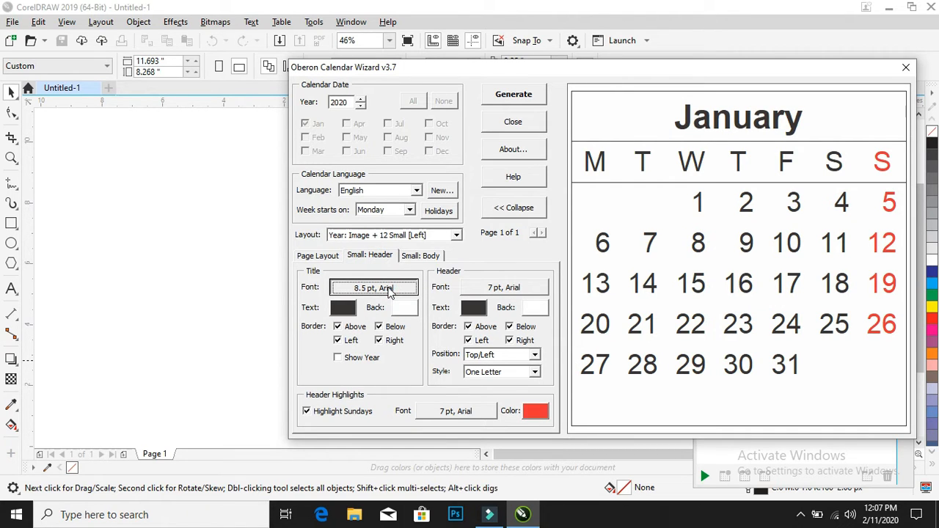
{"action": "left_click", "coordinate": [387, 287]}
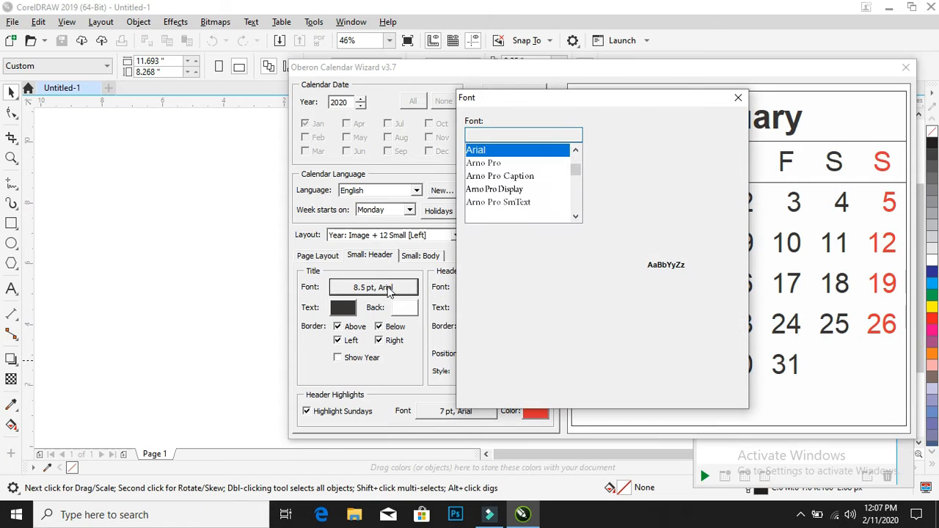
{"action": "left_click", "coordinate": [698, 159]}
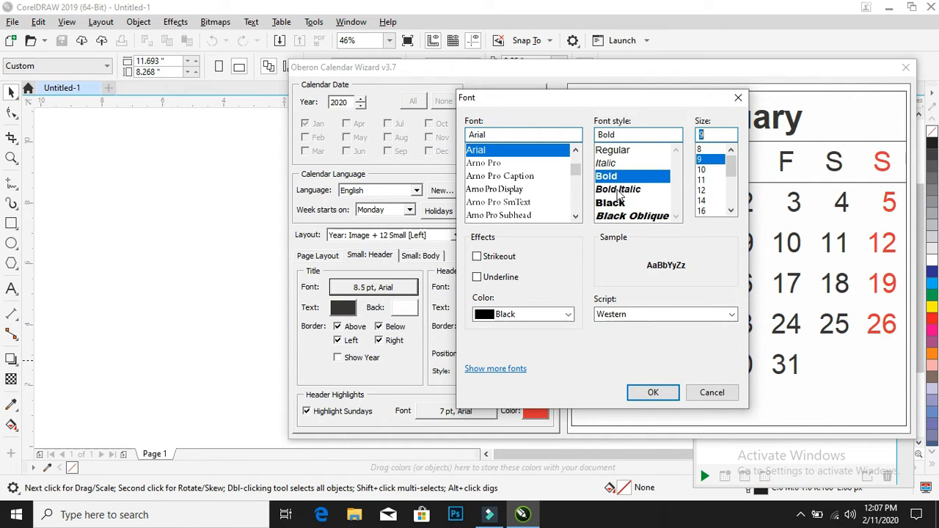
{"action": "left_click", "coordinate": [611, 202]}
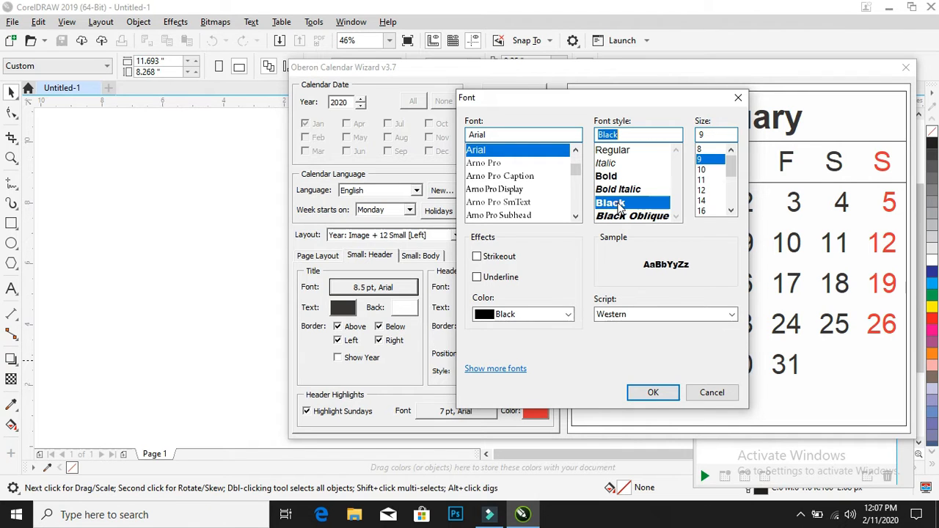
{"action": "left_click", "coordinate": [654, 393]}
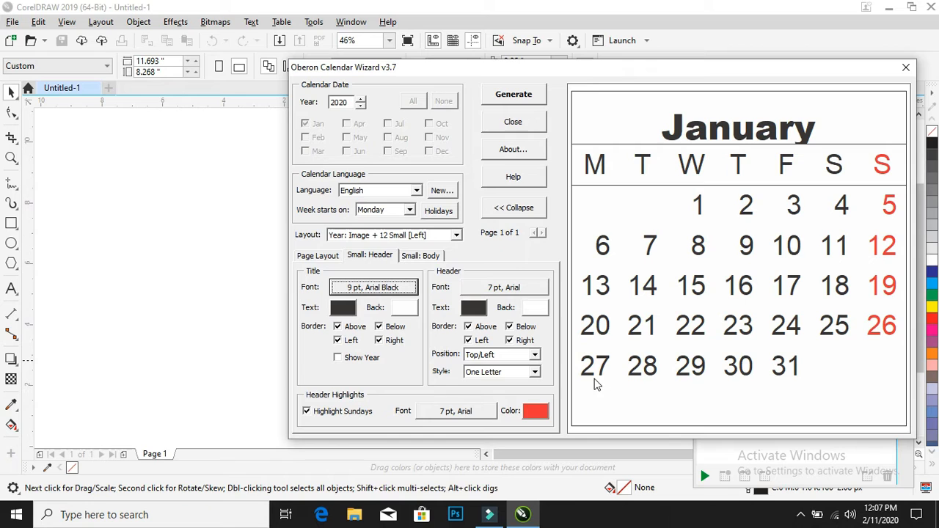
Reduce the month title font size to 8 pt, keeping the Bold style
{"action": "left_click", "coordinate": [397, 288]}
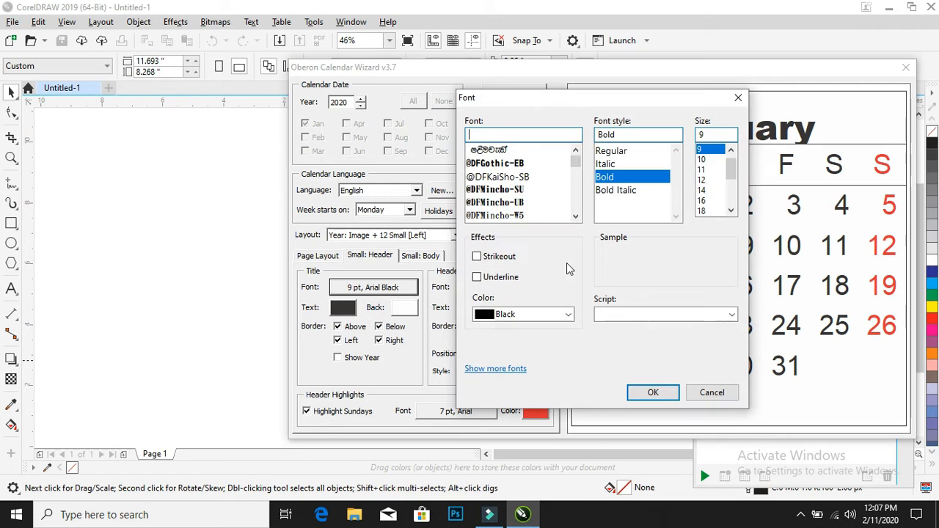
{"action": "scroll", "coordinate": [709, 163], "scroll_direction": "up", "scroll_amount": 1}
{"action": "left_click", "coordinate": [703, 149]}
{"action": "left_click", "coordinate": [653, 393]}
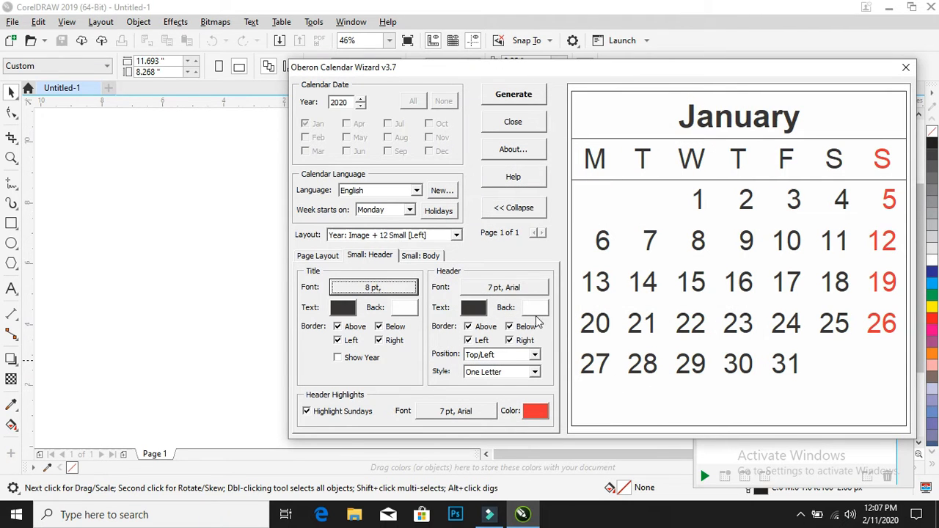
Set the weekday header font to Arial Black at 8 pt
{"action": "left_click", "coordinate": [519, 288]}
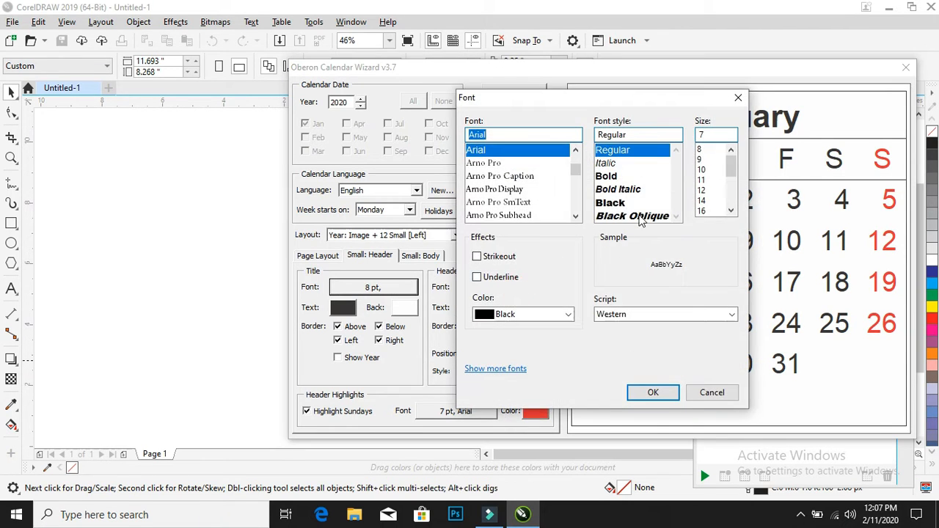
{"action": "left_click", "coordinate": [703, 149]}
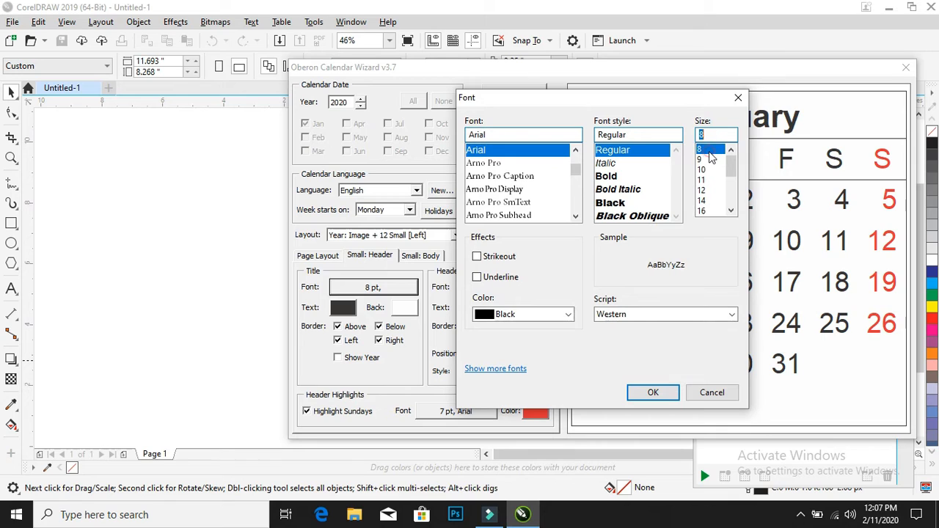
{"action": "left_click", "coordinate": [611, 203]}
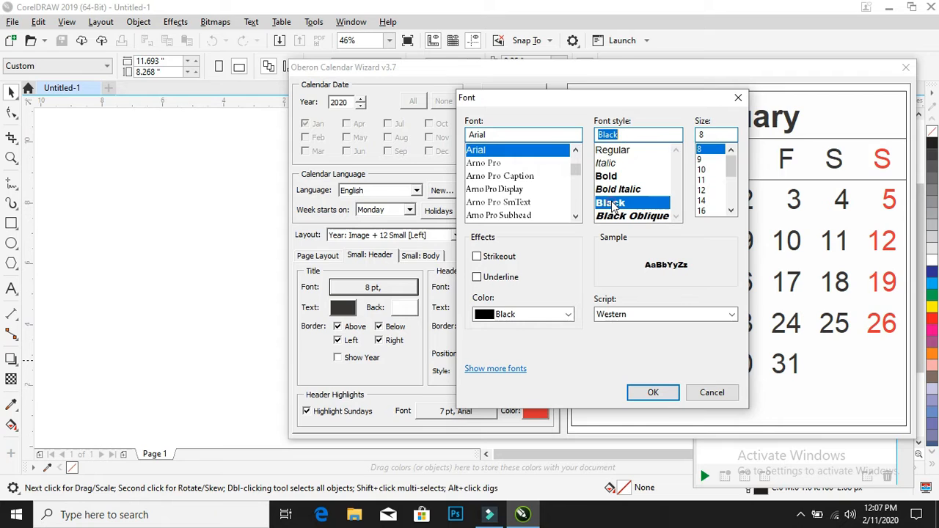
{"action": "left_click", "coordinate": [652, 393]}
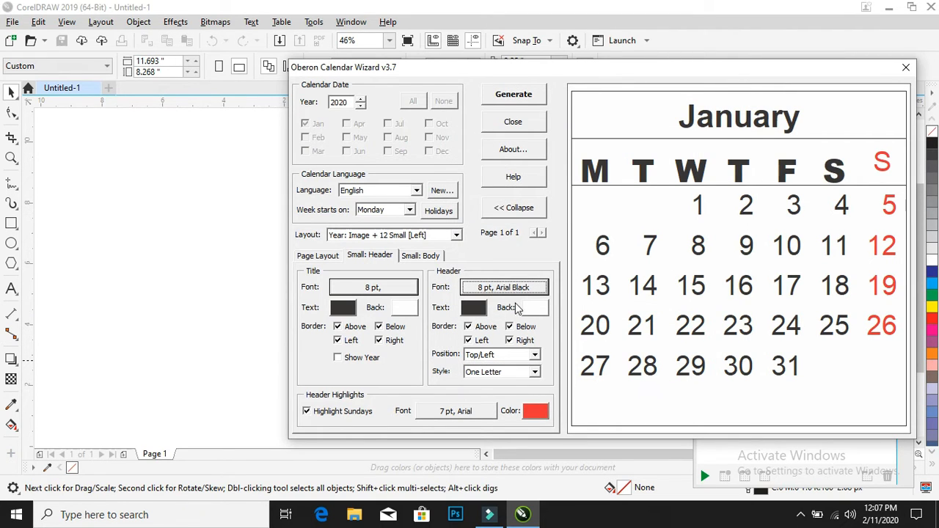
Change the weekday header font style to Regular
{"action": "left_click", "coordinate": [495, 287]}
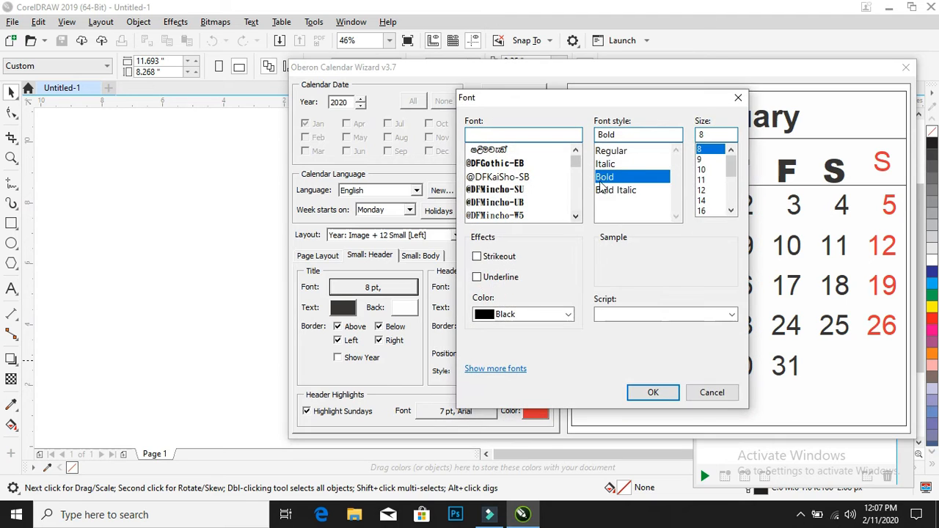
{"action": "left_click", "coordinate": [617, 152]}
{"action": "left_click", "coordinate": [652, 392]}
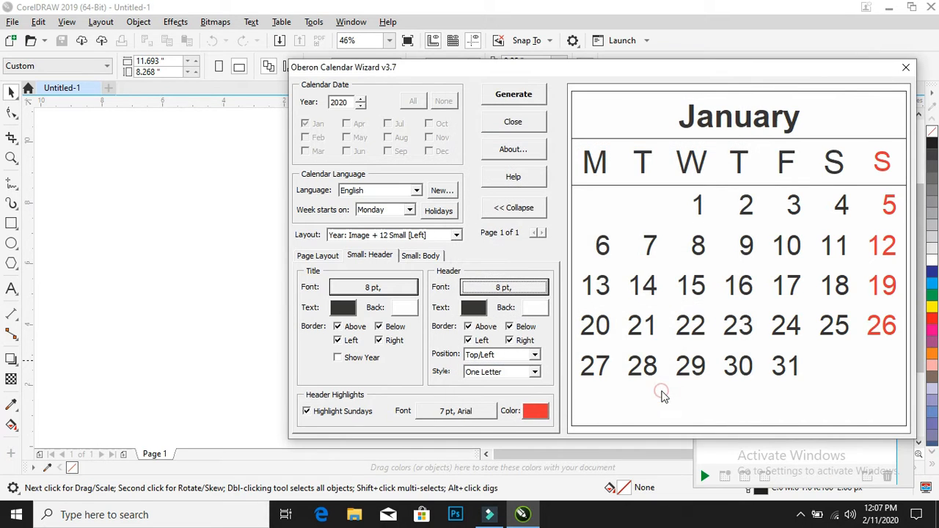
Fill the month title background with yellow #F6ED5D
{"action": "left_click", "coordinate": [405, 309]}
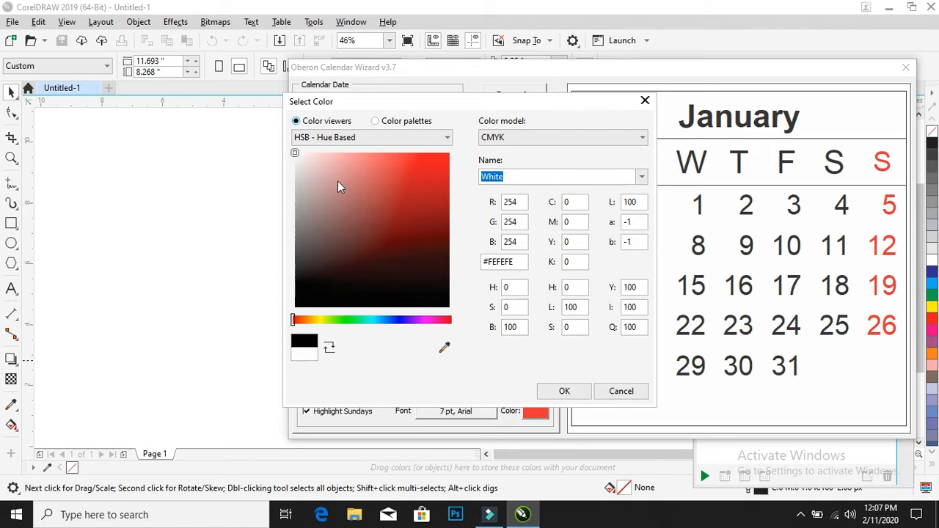
{"action": "left_click_drag", "start_coordinate": [338, 181], "coordinate": [344, 153]}
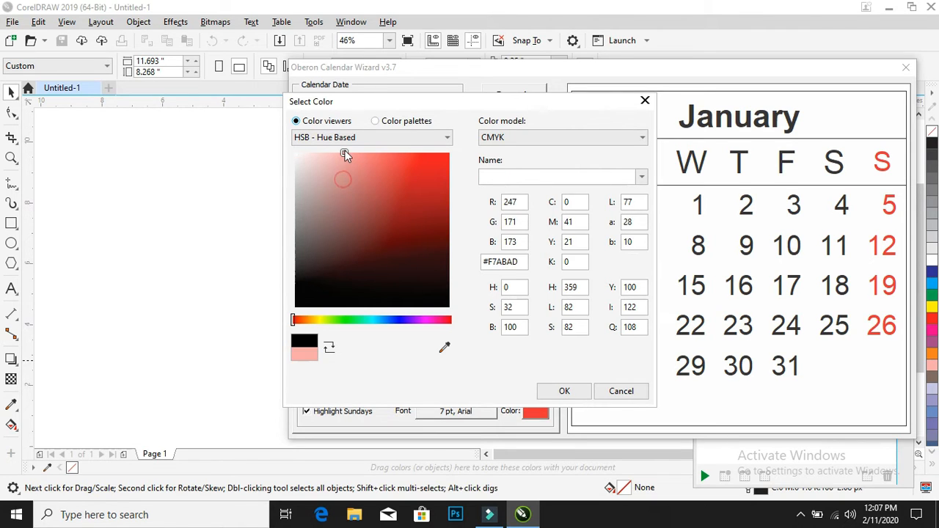
{"action": "left_click", "coordinate": [320, 318]}
{"action": "left_click_drag", "start_coordinate": [327, 289], "coordinate": [395, 144]}
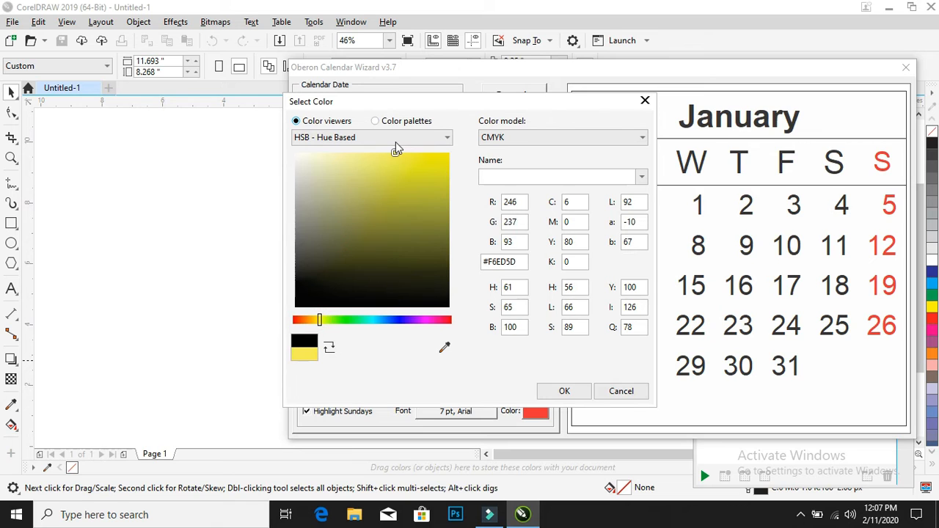
{"action": "left_click", "coordinate": [564, 392]}
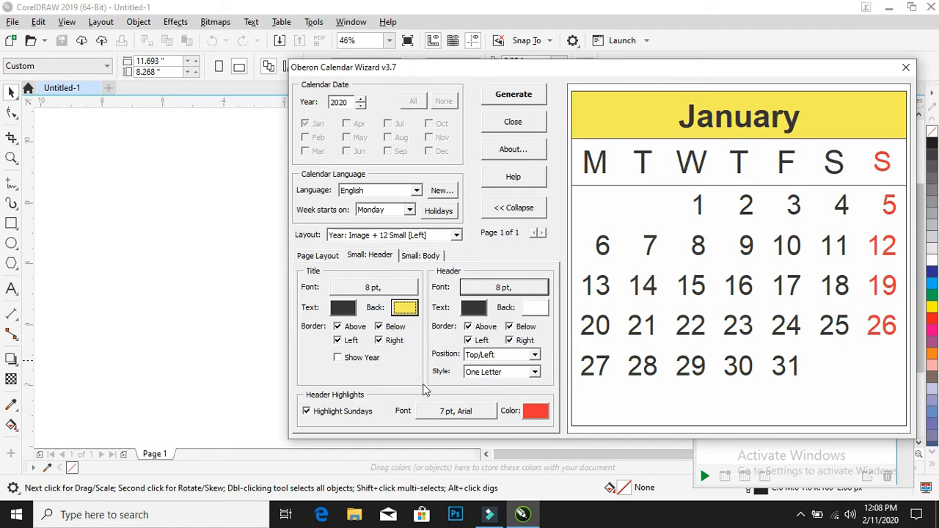
Turn on Show Year for the small calendars' month titles
{"action": "left_click", "coordinate": [344, 363]}
{"action": "left_click", "coordinate": [343, 362]}
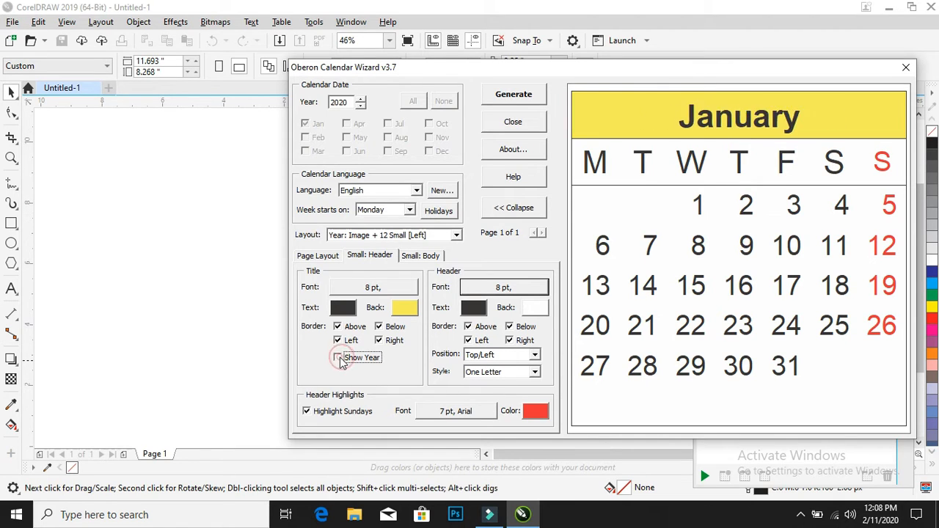
{"action": "left_click", "coordinate": [343, 363]}
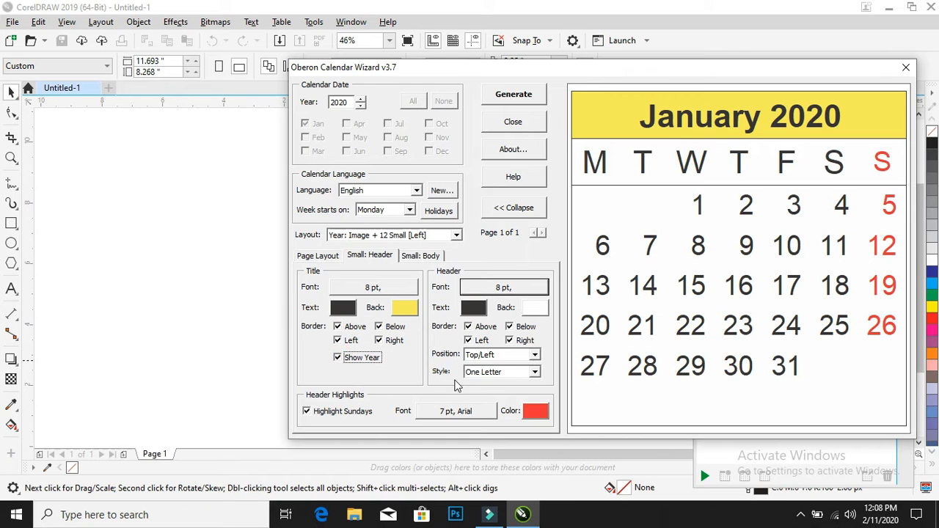
Set the Sunday header highlight font to Arial Regular at 8 pt
{"action": "left_click", "coordinate": [457, 416]}
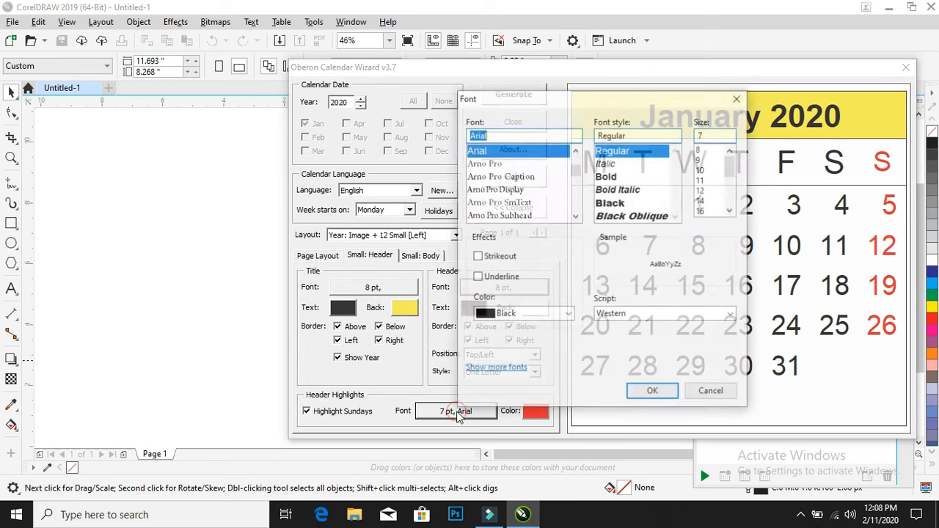
{"action": "left_click", "coordinate": [700, 150]}
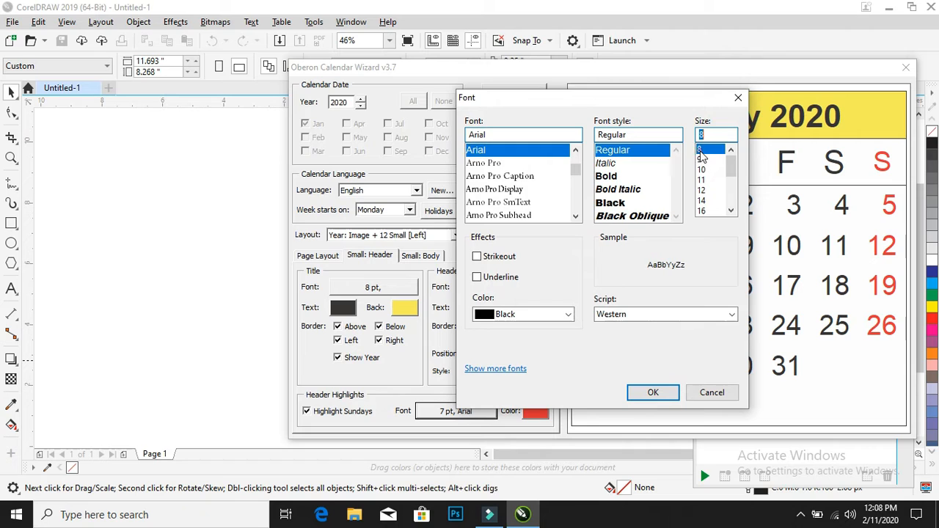
{"action": "left_click", "coordinate": [653, 393]}
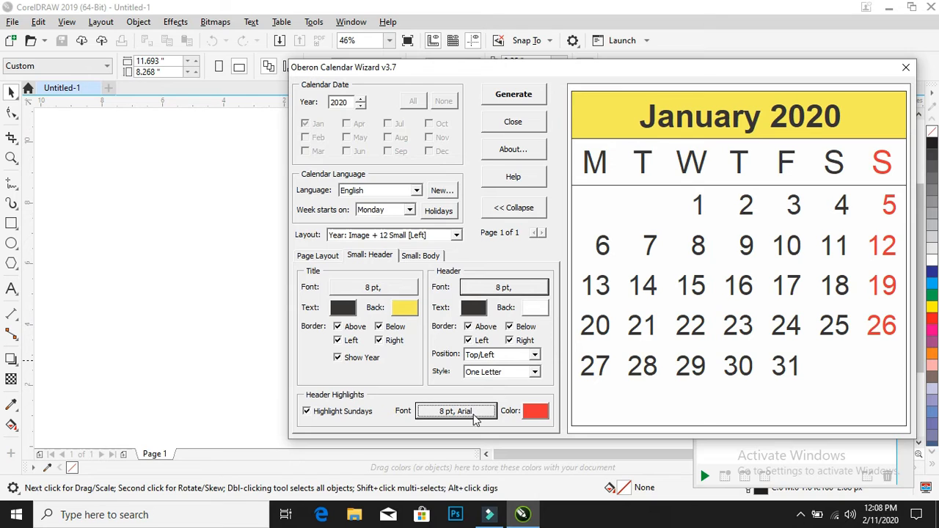
Turn on vertical and horizontal dividers in the small calendars' body and center the date text
{"action": "left_click", "coordinate": [422, 258]}
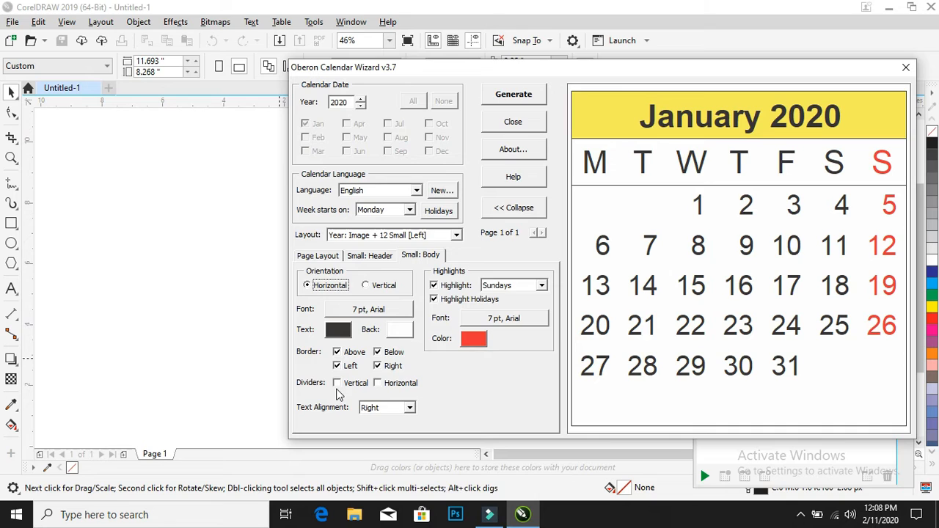
{"action": "left_click", "coordinate": [336, 383]}
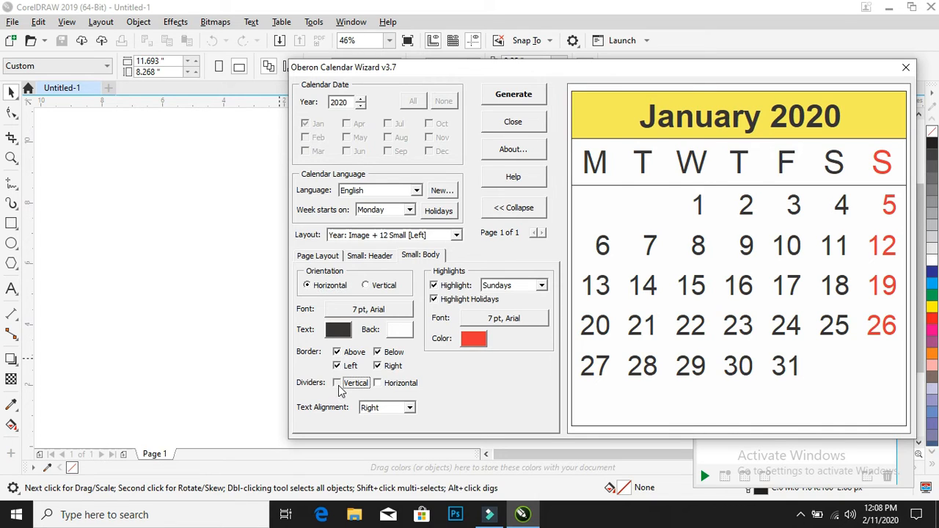
{"action": "left_click", "coordinate": [379, 383]}
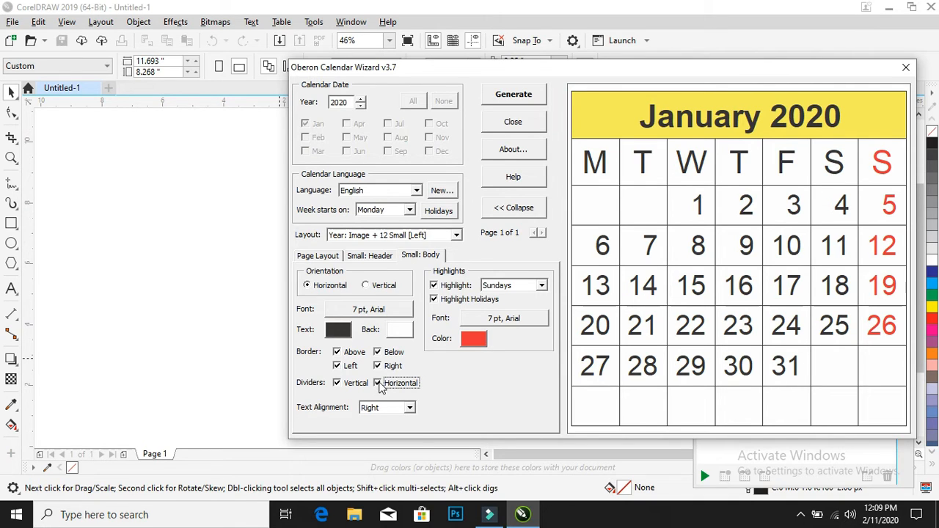
{"action": "left_click", "coordinate": [388, 408]}
{"action": "left_click", "coordinate": [388, 427]}
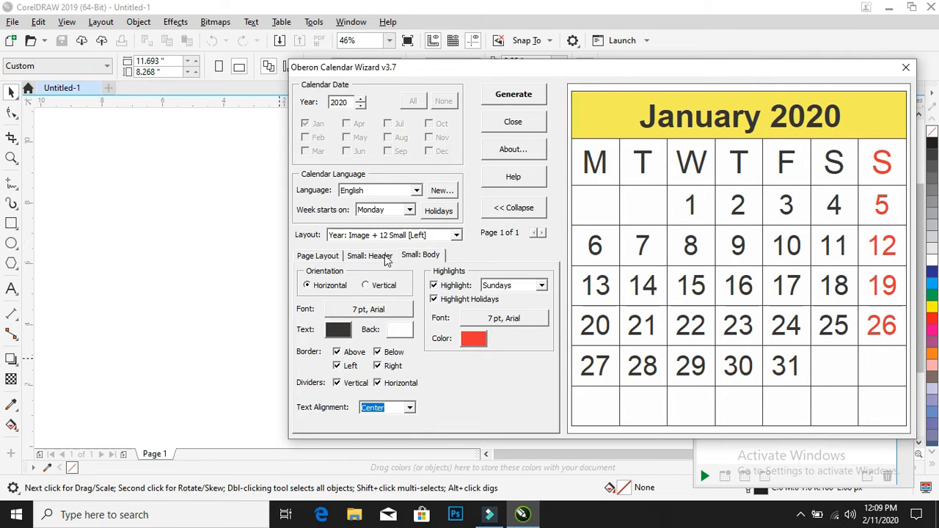
Try Sunday as the week's starting day and return the setting to Monday
{"action": "left_click", "coordinate": [410, 211]}
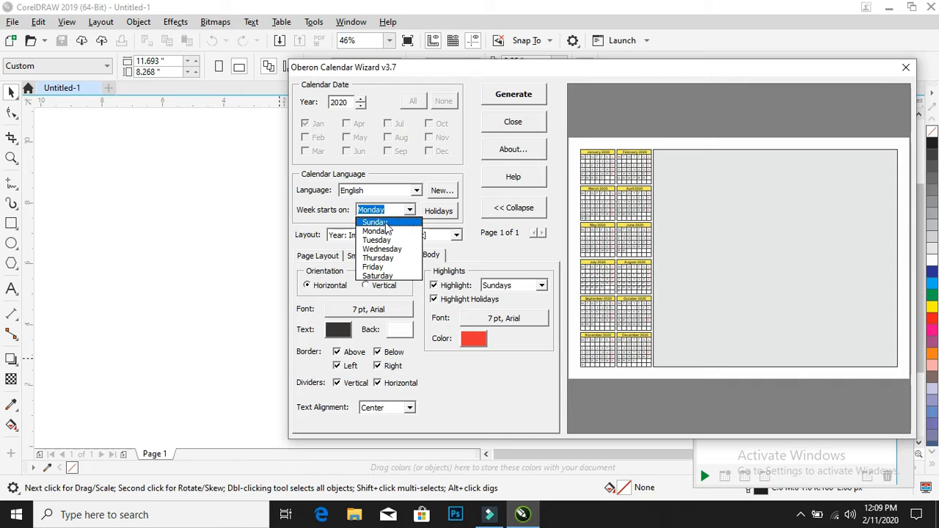
{"action": "left_click", "coordinate": [386, 223]}
{"action": "left_click", "coordinate": [409, 210]}
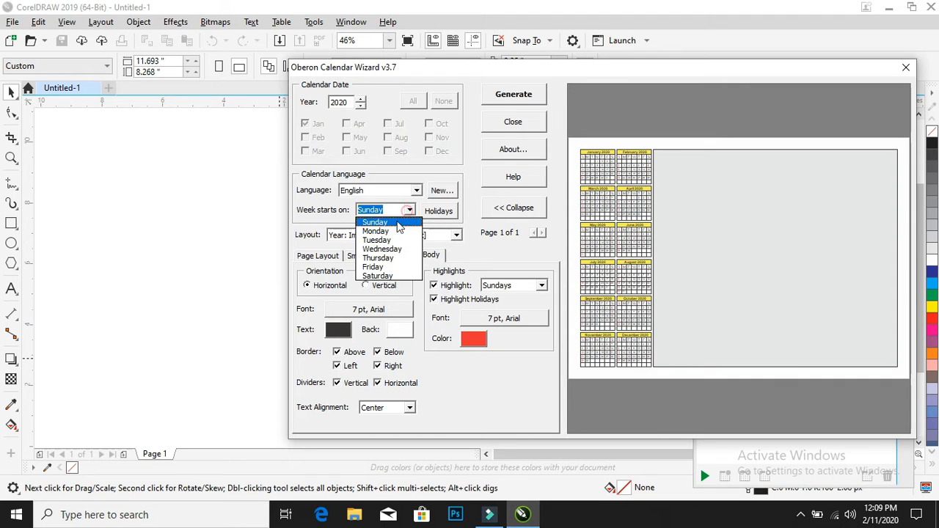
{"action": "left_click", "coordinate": [389, 232]}
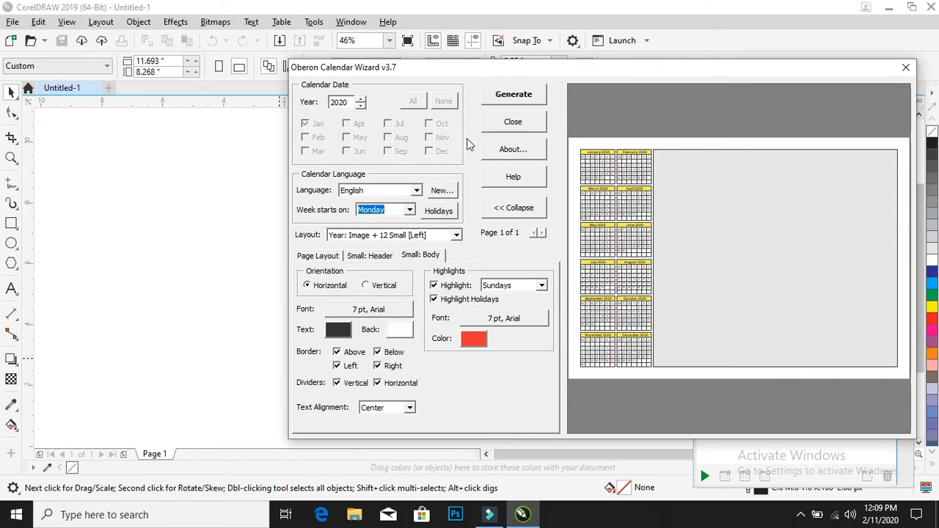
Generate the calendar on the page, close the Calendar Wizard and deselect the result
{"action": "left_click", "coordinate": [517, 99]}
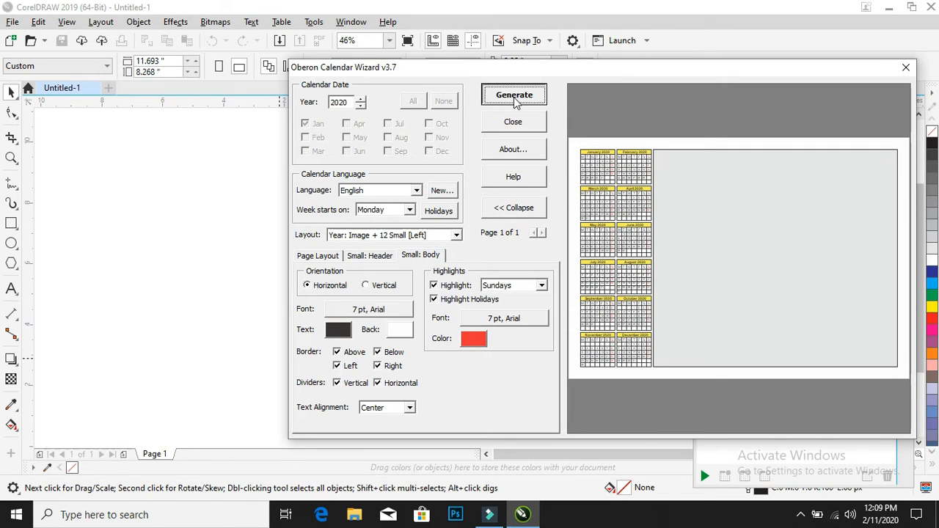
{"action": "left_click", "coordinate": [515, 101]}
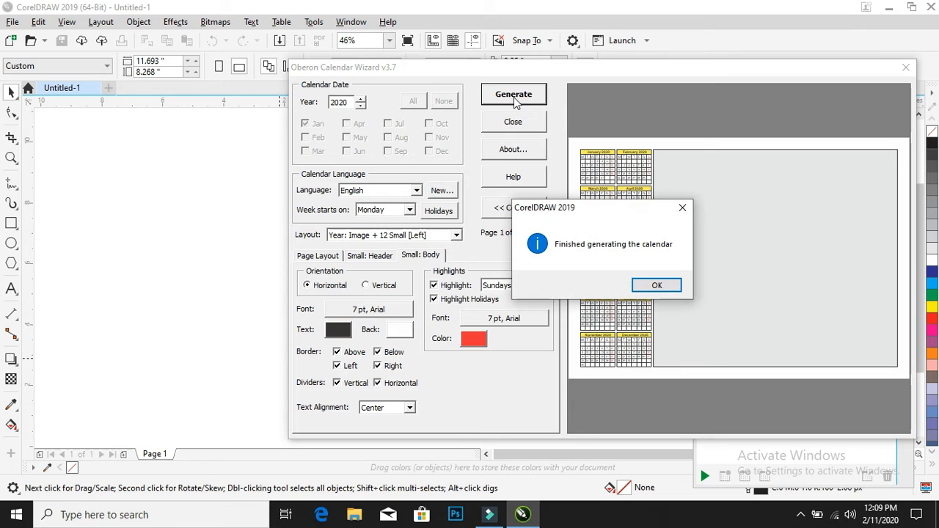
{"action": "left_click", "coordinate": [655, 286]}
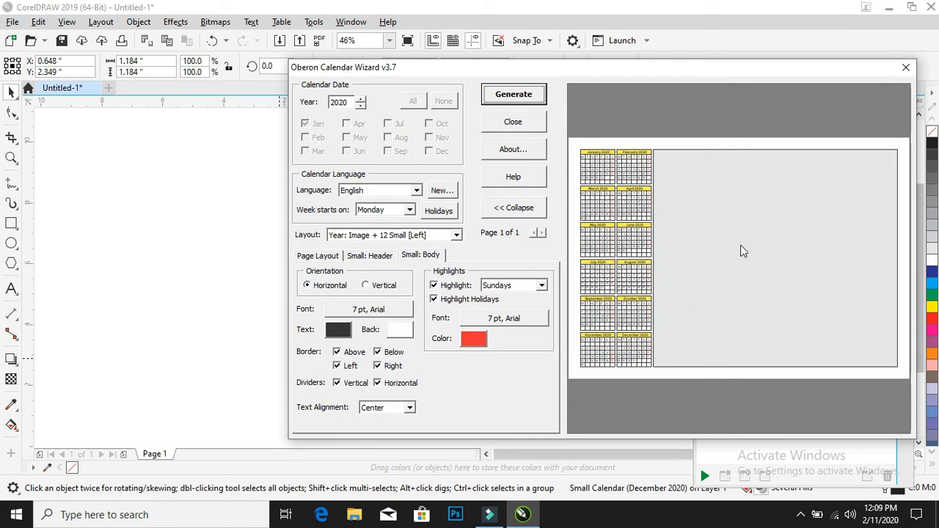
{"action": "left_click", "coordinate": [905, 67]}
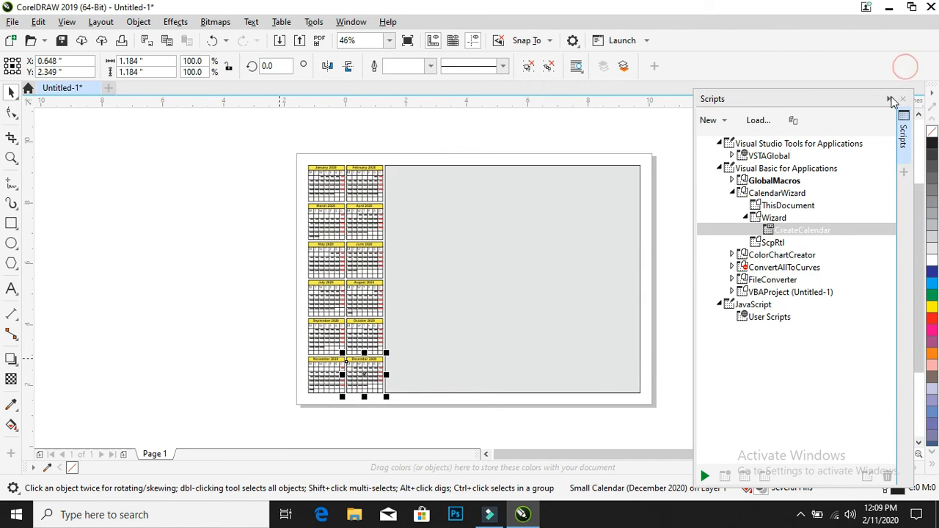
{"action": "left_click", "coordinate": [157, 239]}
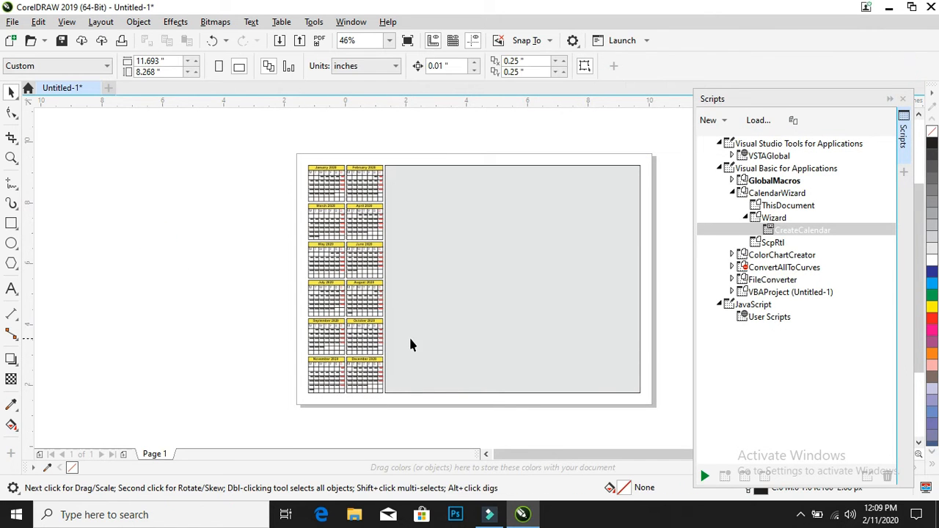
Fill the large image-area rectangle beside the months with white and deselect it
{"action": "left_click", "coordinate": [528, 266]}
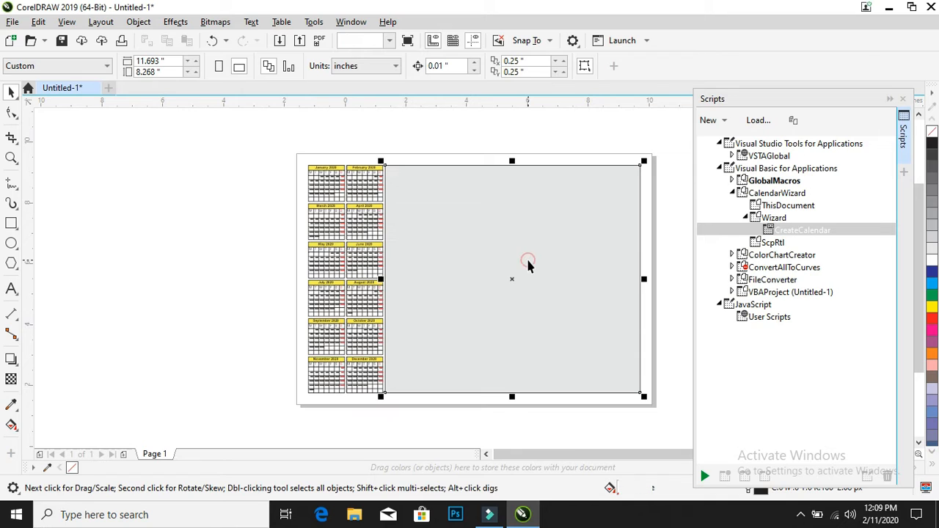
{"action": "left_click", "coordinate": [931, 260]}
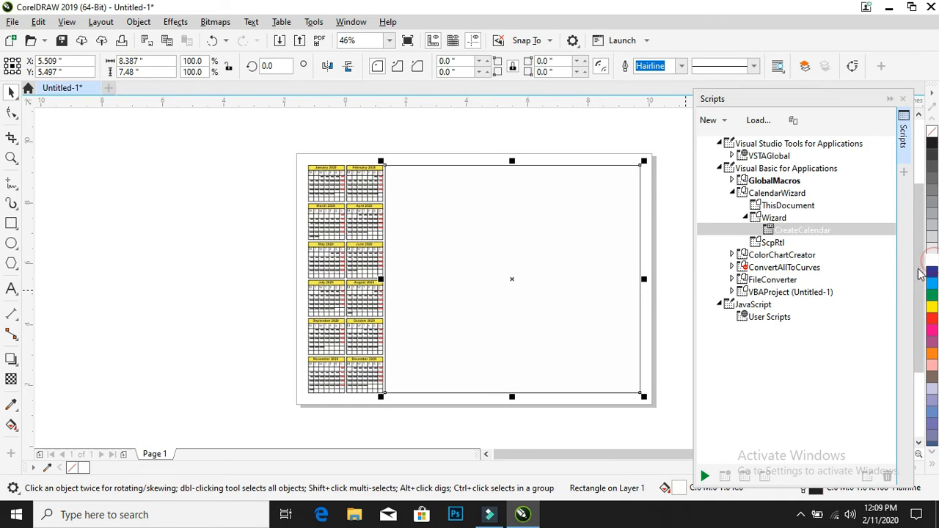
{"action": "left_click", "coordinate": [190, 223]}
Import city-2262229_960_720.jpg and place it across the full width of the image area, about 8.39 by 4.72 inches
{"action": "left_click", "coordinate": [12, 21]}
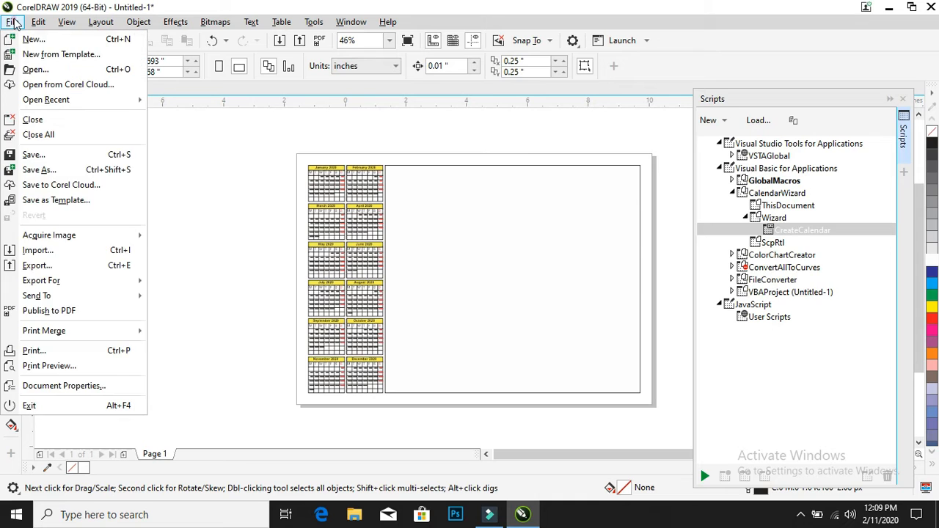
{"action": "left_click", "coordinate": [48, 251]}
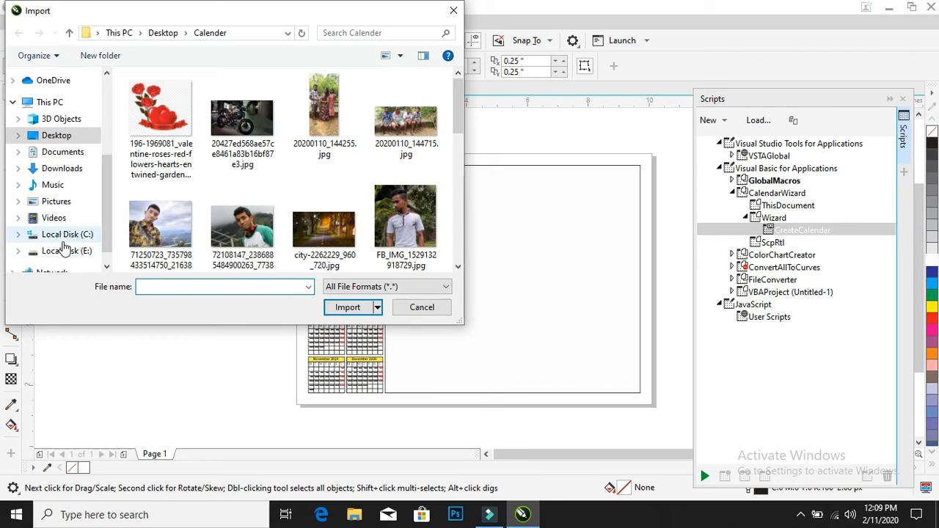
{"action": "left_click", "coordinate": [329, 230]}
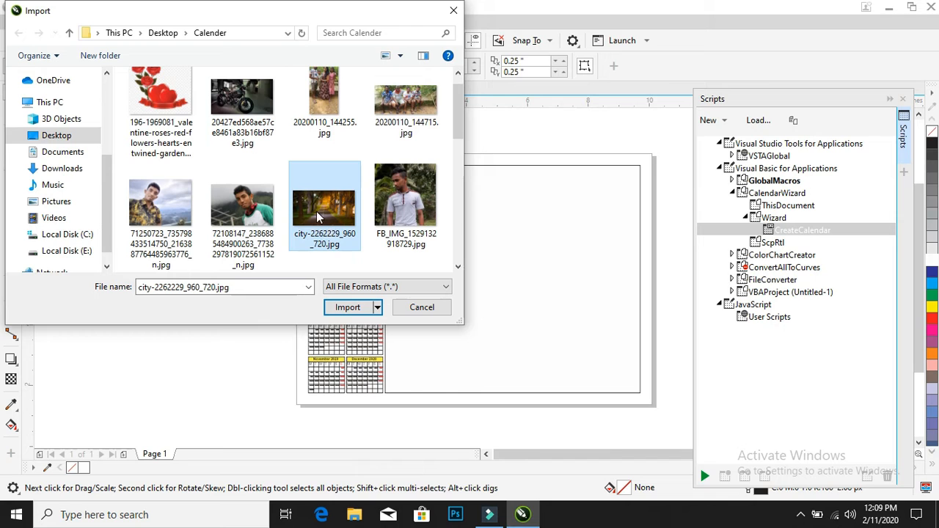
{"action": "double_click", "coordinate": [313, 209]}
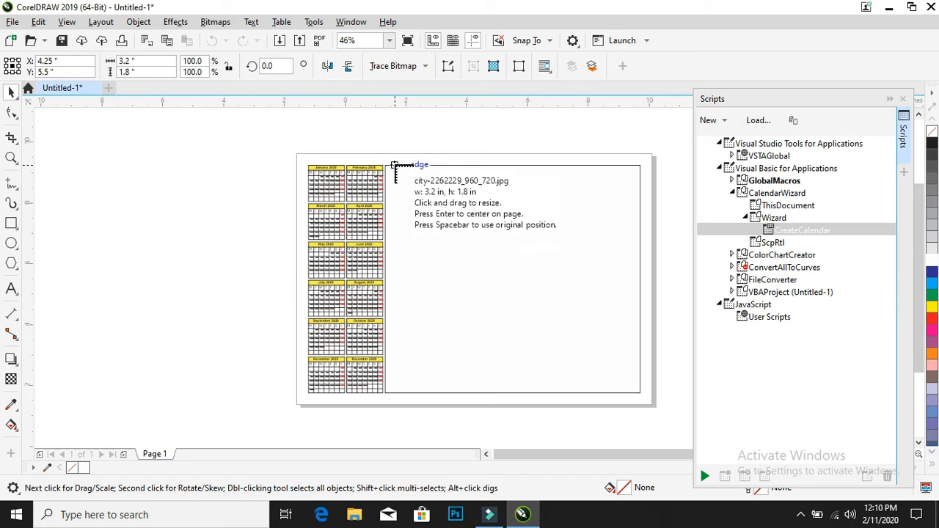
{"action": "left_click_drag", "start_coordinate": [386, 166], "coordinate": [640, 378]}
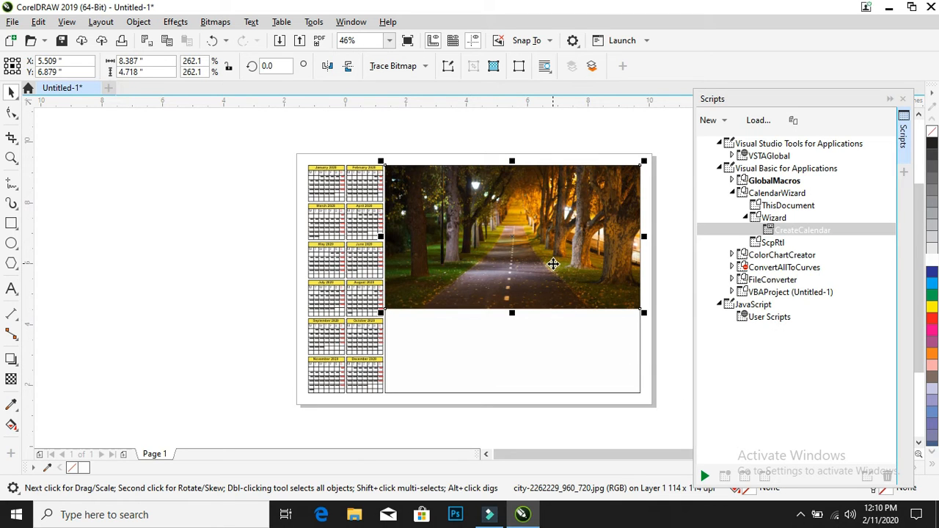
Move the imported road photo off the page to the left and PowerClip it inside the white image-area rectangle
{"action": "left_click", "coordinate": [169, 224]}
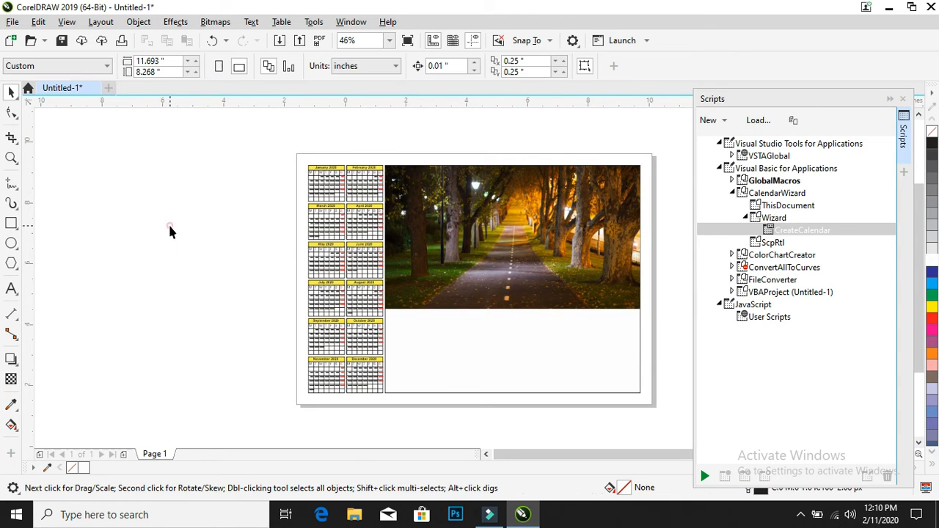
{"action": "left_click", "coordinate": [426, 241]}
{"action": "left_click_drag", "start_coordinate": [522, 252], "coordinate": [178, 266]}
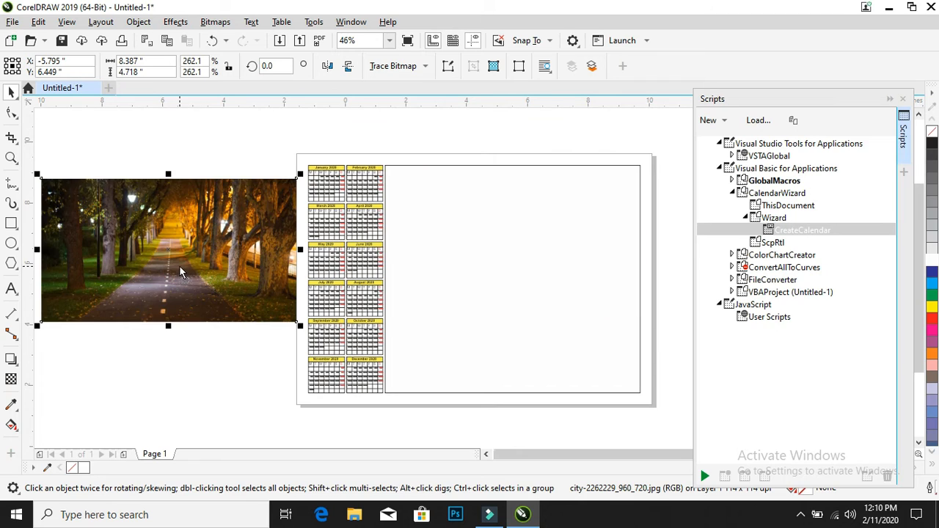
{"action": "right_click", "coordinate": [174, 260]}
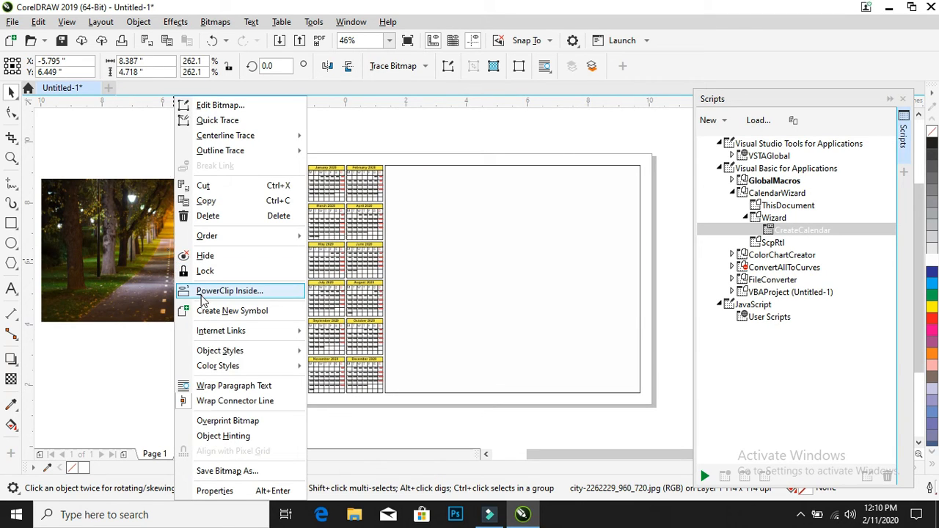
{"action": "left_click", "coordinate": [202, 292]}
{"action": "left_click", "coordinate": [443, 289]}
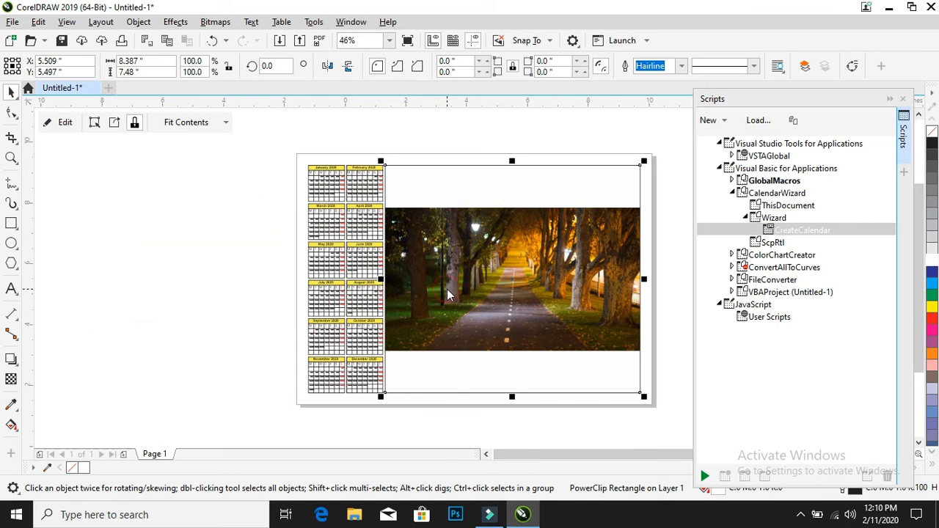
Fill the PowerClip frame proportionally with the road photo and deselect it
{"action": "left_click", "coordinate": [186, 122]}
{"action": "left_click", "coordinate": [217, 168]}
{"action": "left_click", "coordinate": [197, 222]}
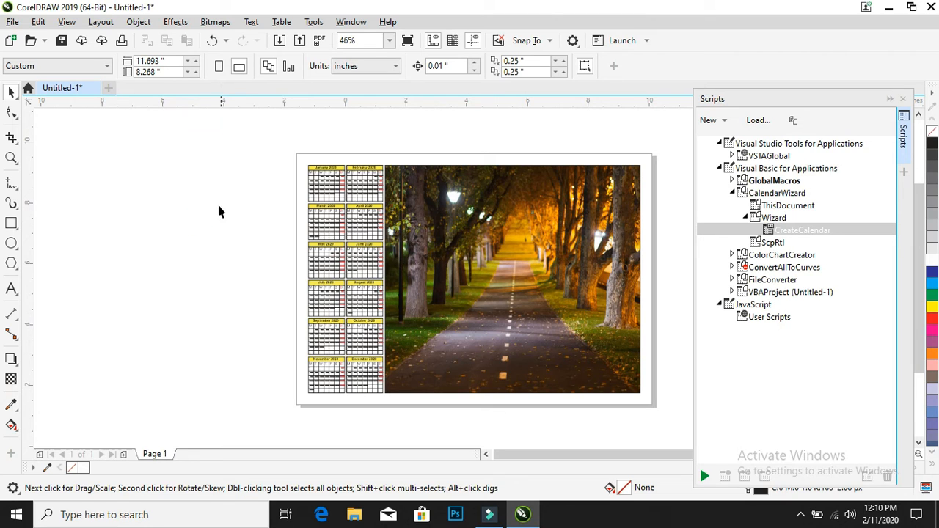
Select all twelve months and the photo, and start exporting them as a JPG with the file name Cal
{"action": "left_click_drag", "start_coordinate": [290, 160], "coordinate": [675, 427]}
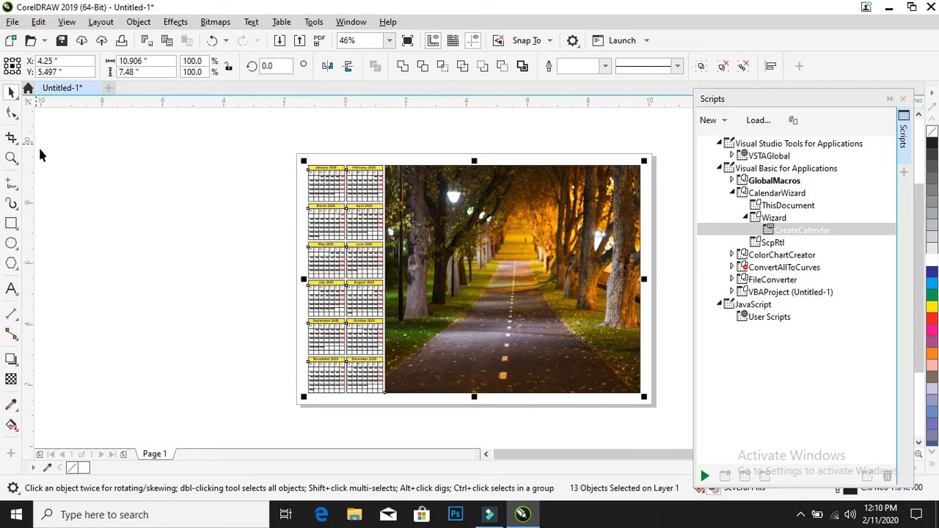
{"action": "left_click", "coordinate": [12, 22]}
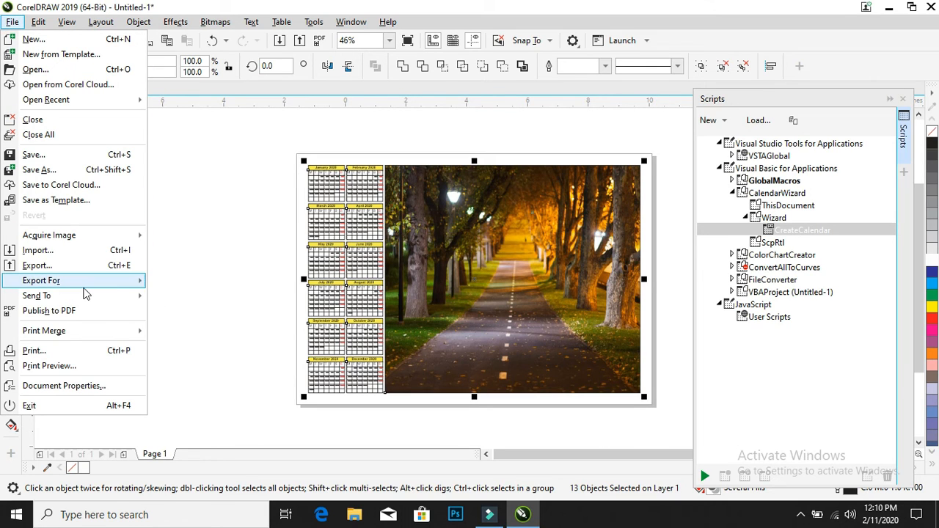
{"action": "mouse_move", "coordinate": [85, 290]}
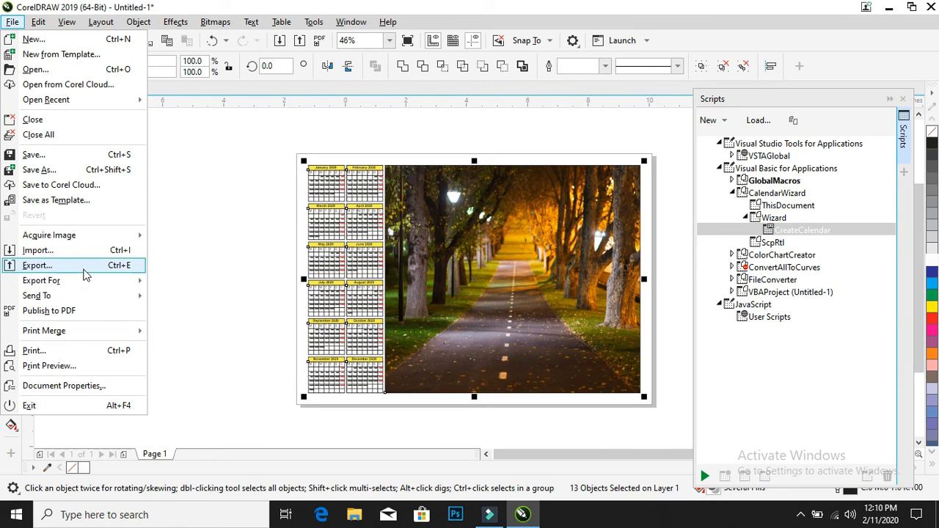
{"action": "left_click", "coordinate": [84, 268]}
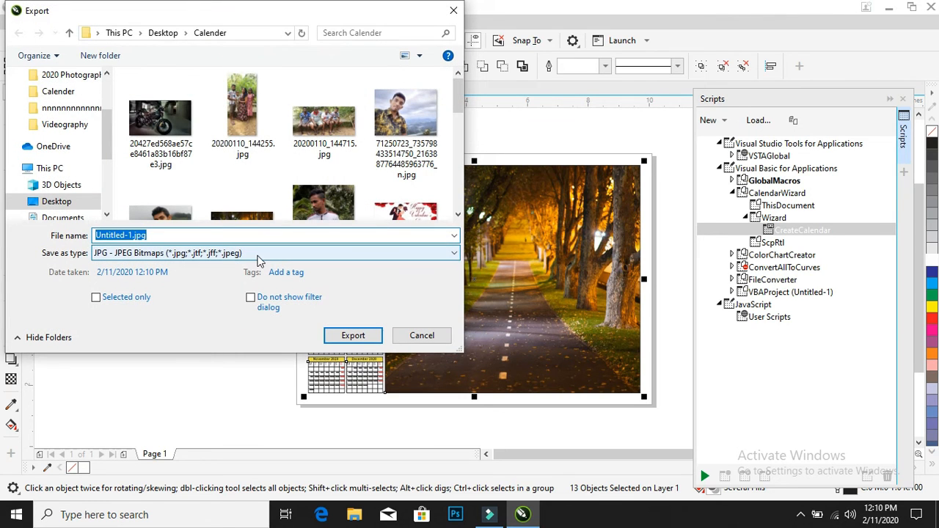
{"action": "left_click", "coordinate": [212, 234]}
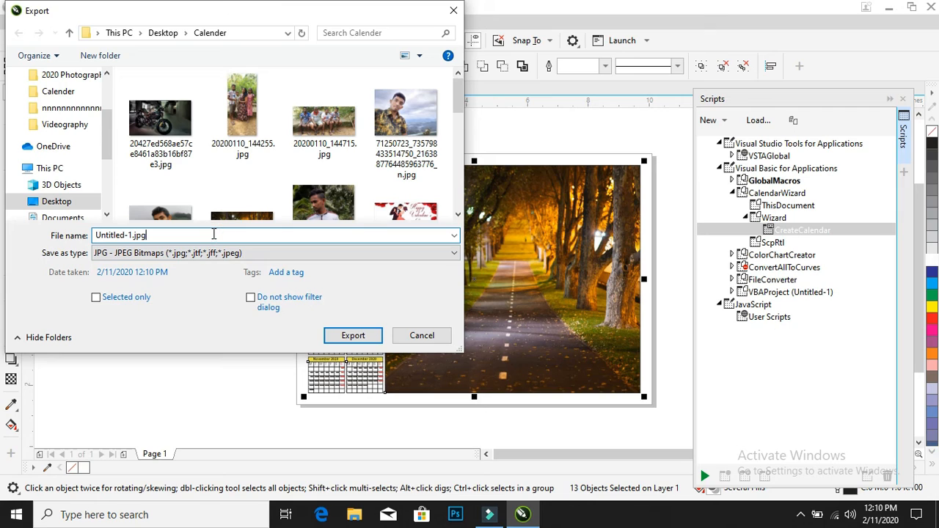
{"action": "type", "text": "Calender"}
{"action": "left_click", "coordinate": [354, 335]}
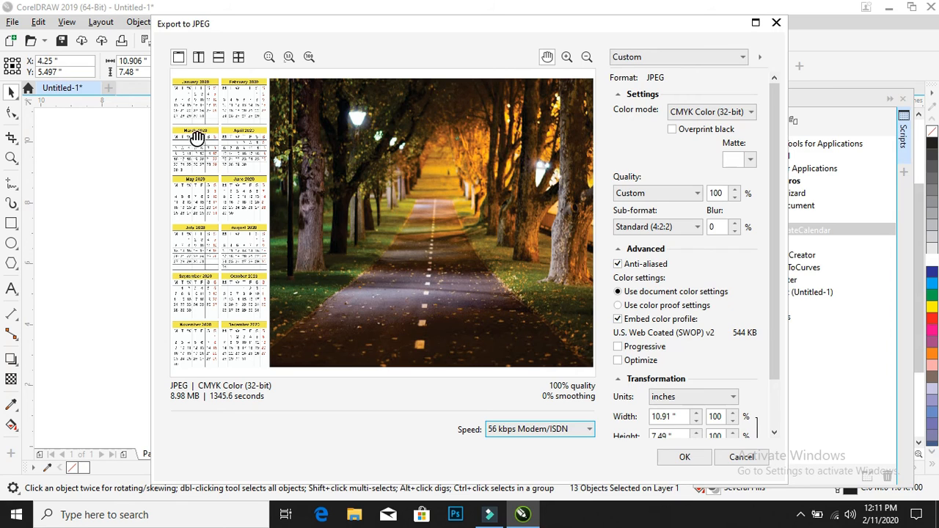
Export the calendar as a JPEG in CMYK Color (32-bit) with Custom quality at 100% and a resolution of 300
{"action": "left_click", "coordinate": [710, 111]}
{"action": "left_click", "coordinate": [704, 146]}
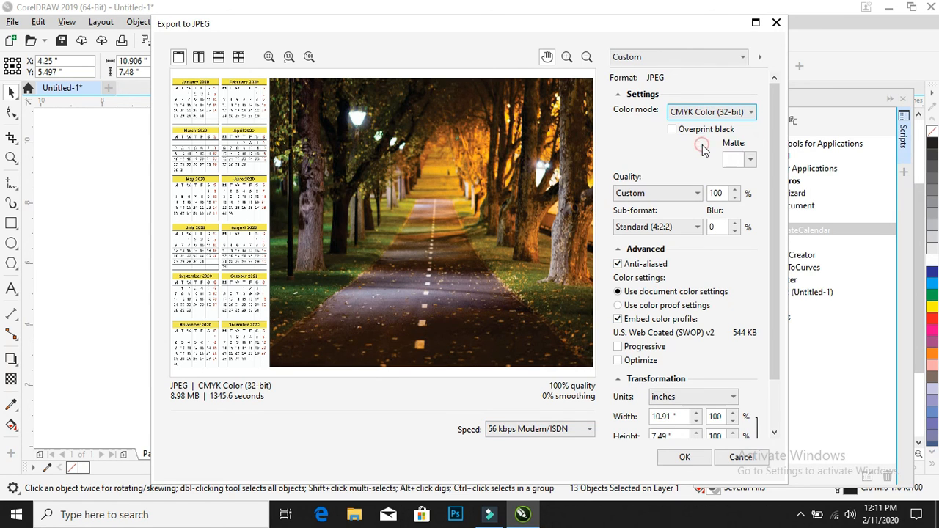
{"action": "left_click", "coordinate": [681, 195]}
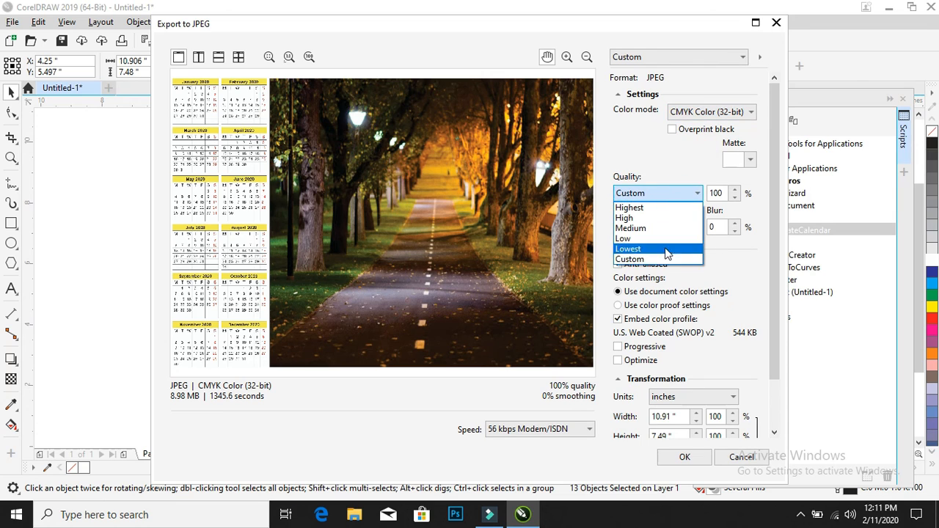
{"action": "left_click", "coordinate": [667, 259]}
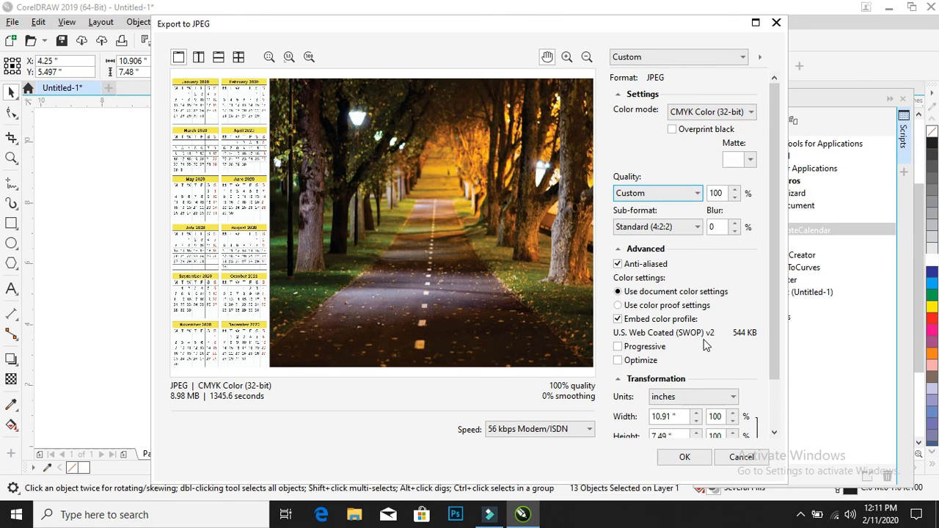
{"action": "left_click_drag", "start_coordinate": [770, 336], "coordinate": [778, 412]}
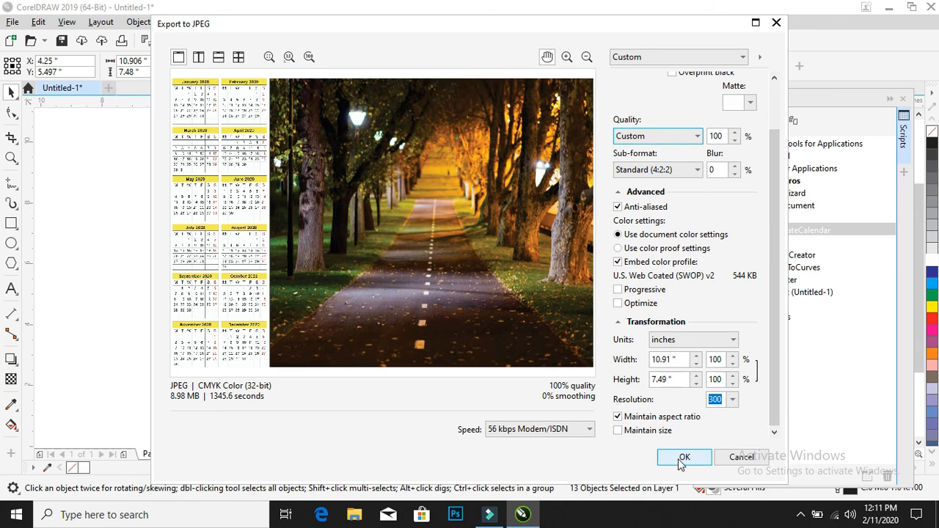
{"action": "left_click", "coordinate": [587, 430]}
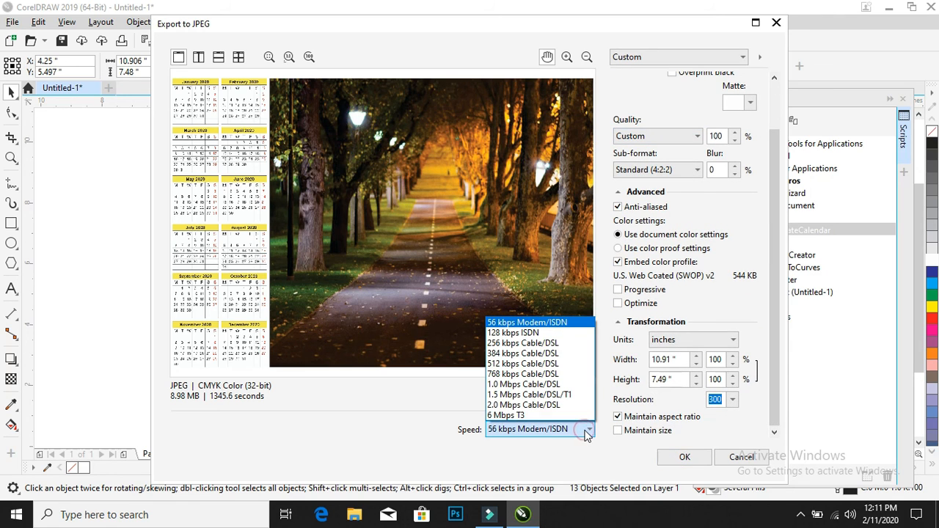
{"action": "left_click", "coordinate": [587, 433]}
{"action": "left_click", "coordinate": [683, 456]}
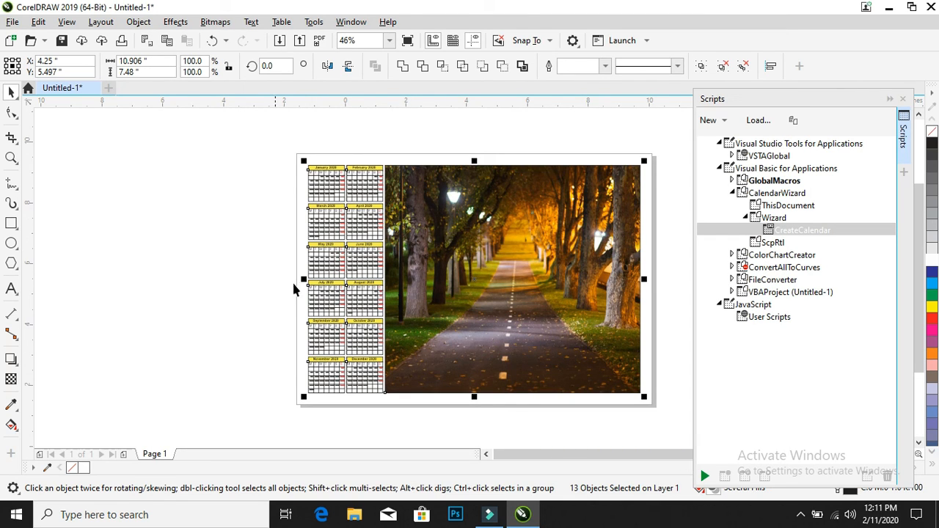
{"action": "left_click", "coordinate": [801, 514]}
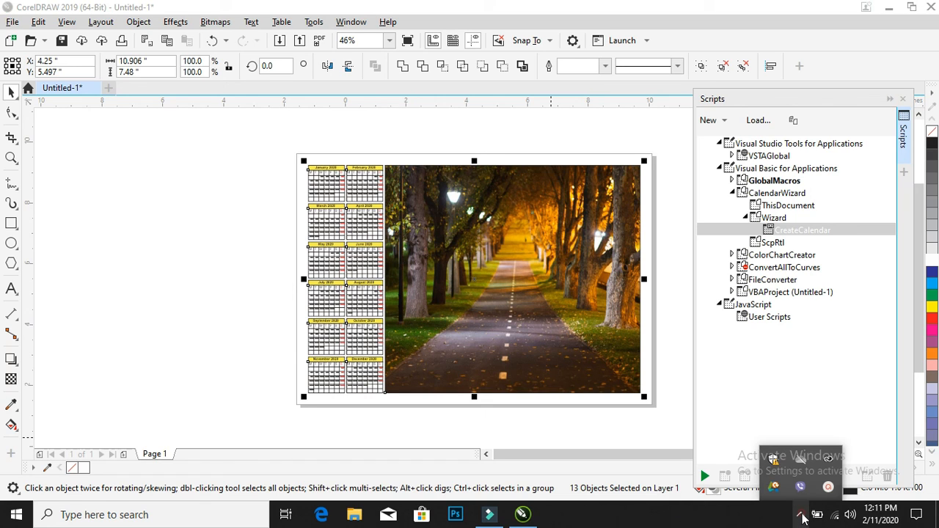
{"action": "left_click", "coordinate": [828, 486]}
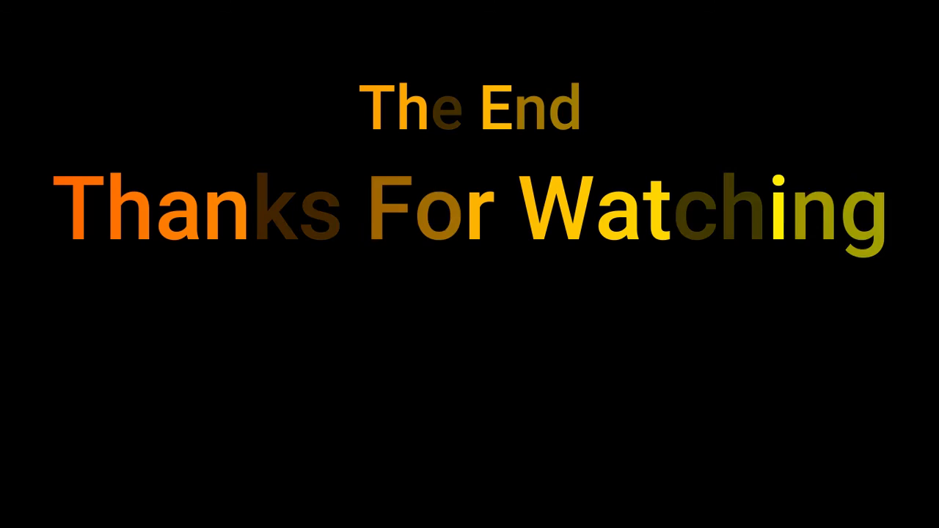